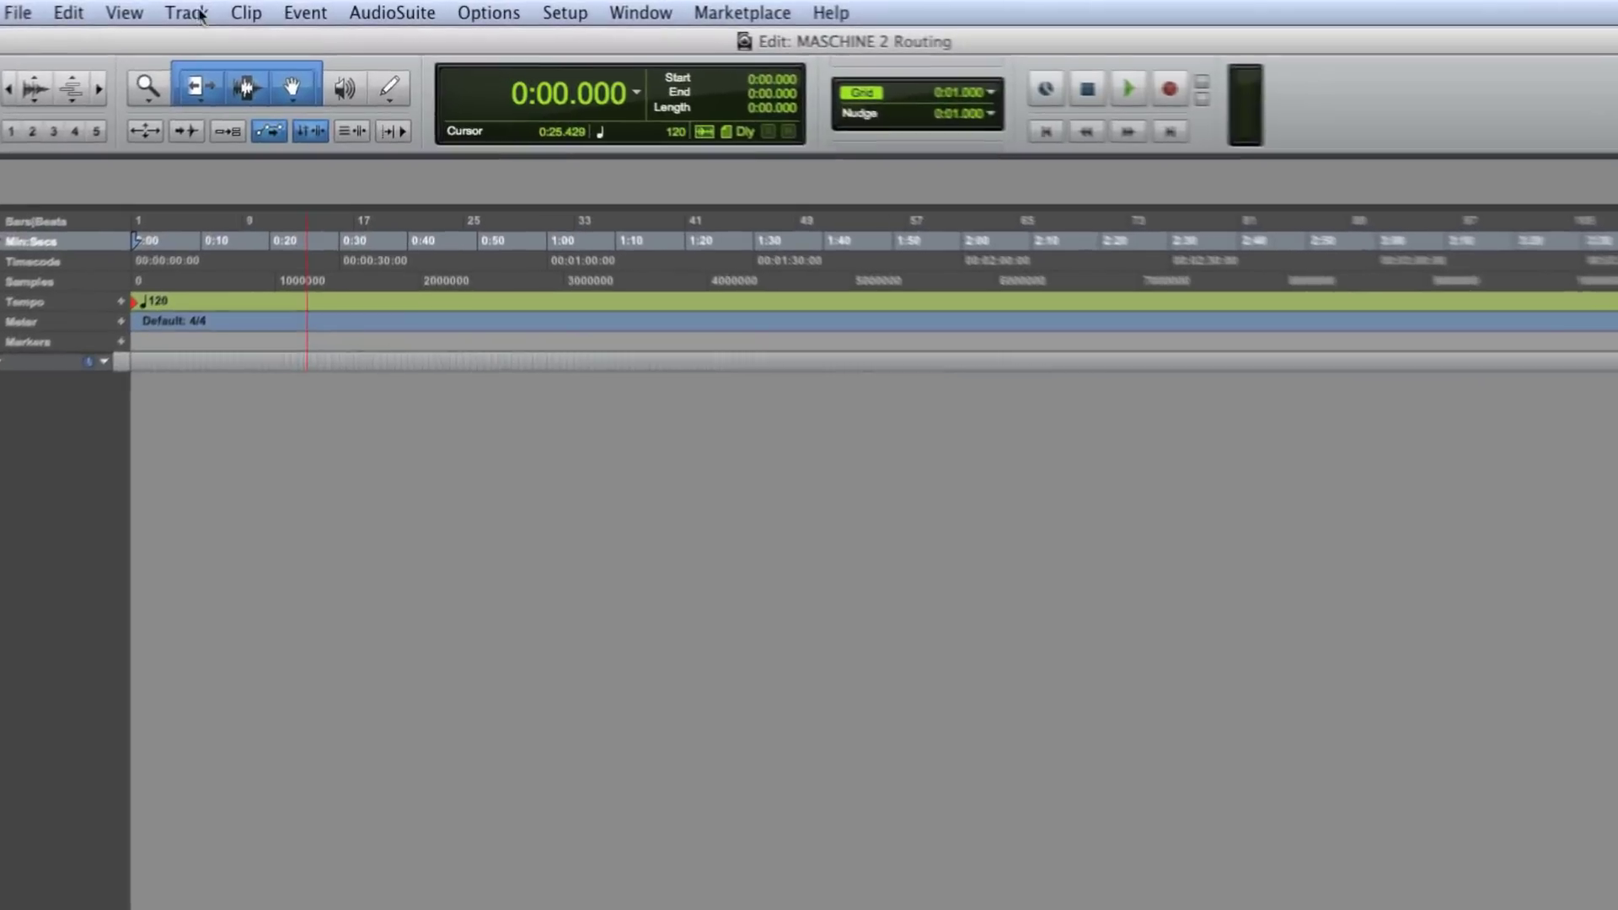
Start a New Tracks batch of 1 stereo Instrument Track.
click(201, 16)
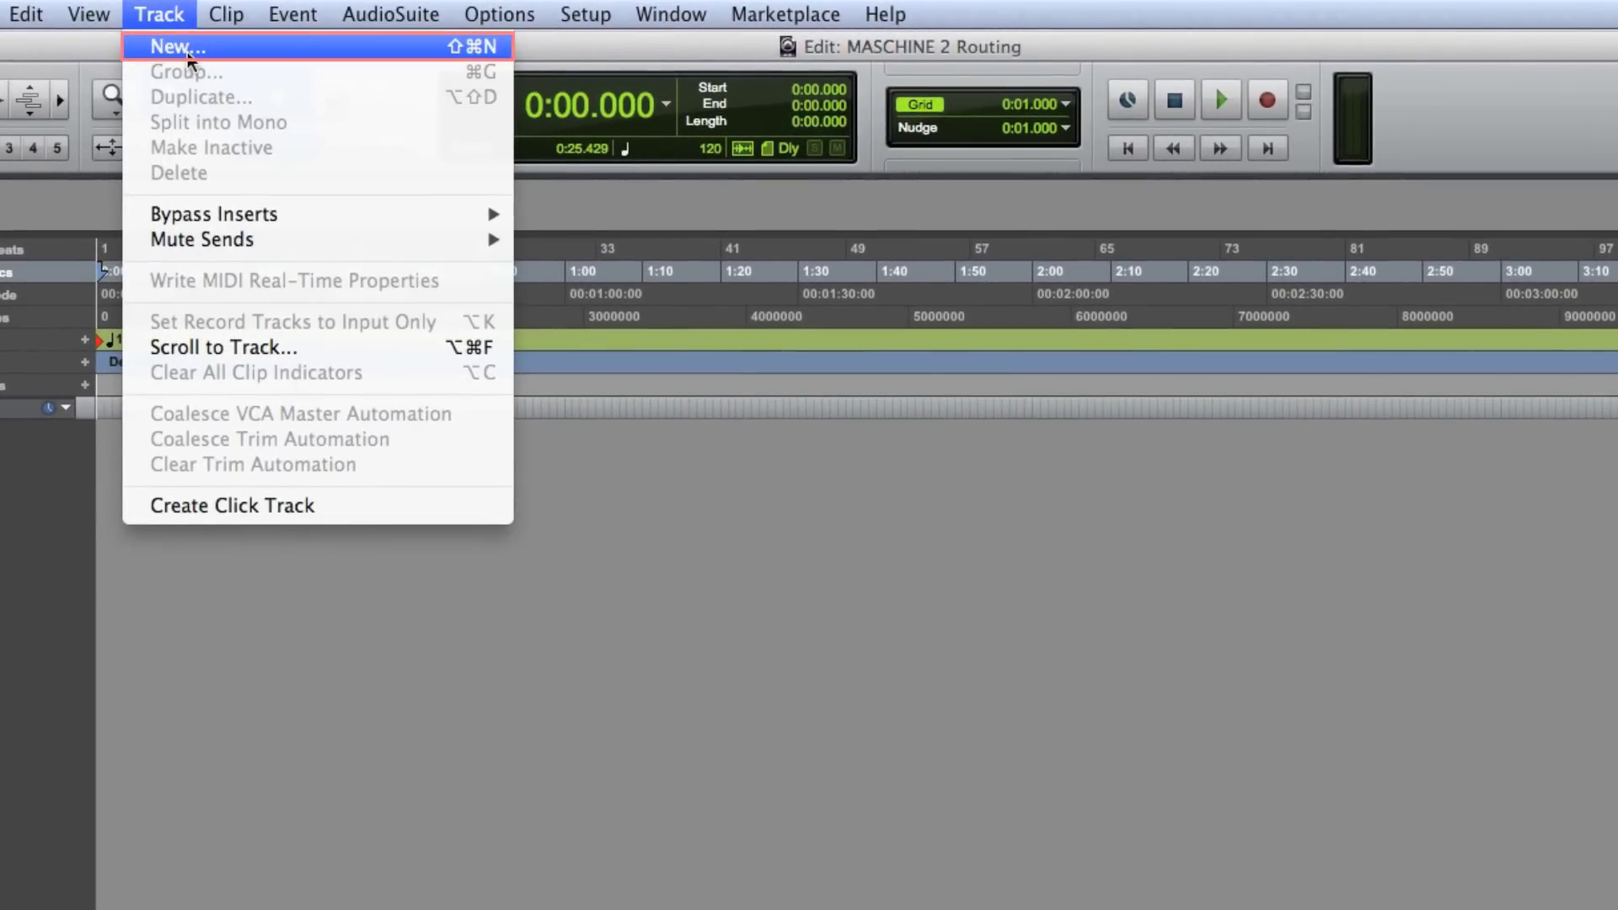
click(187, 51)
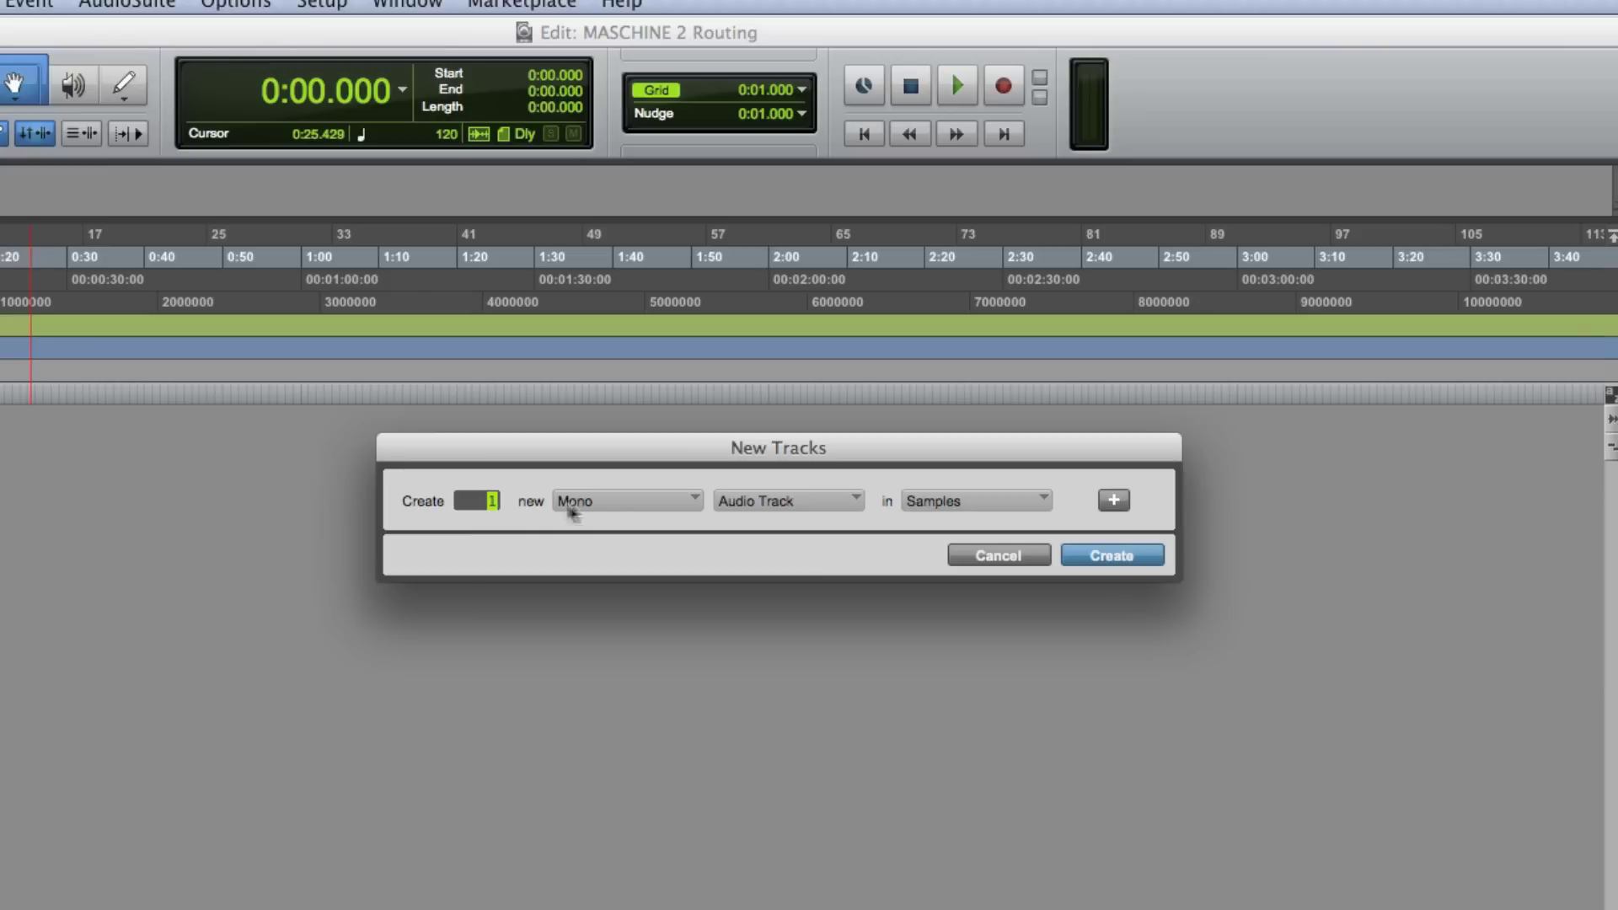
click(687, 503)
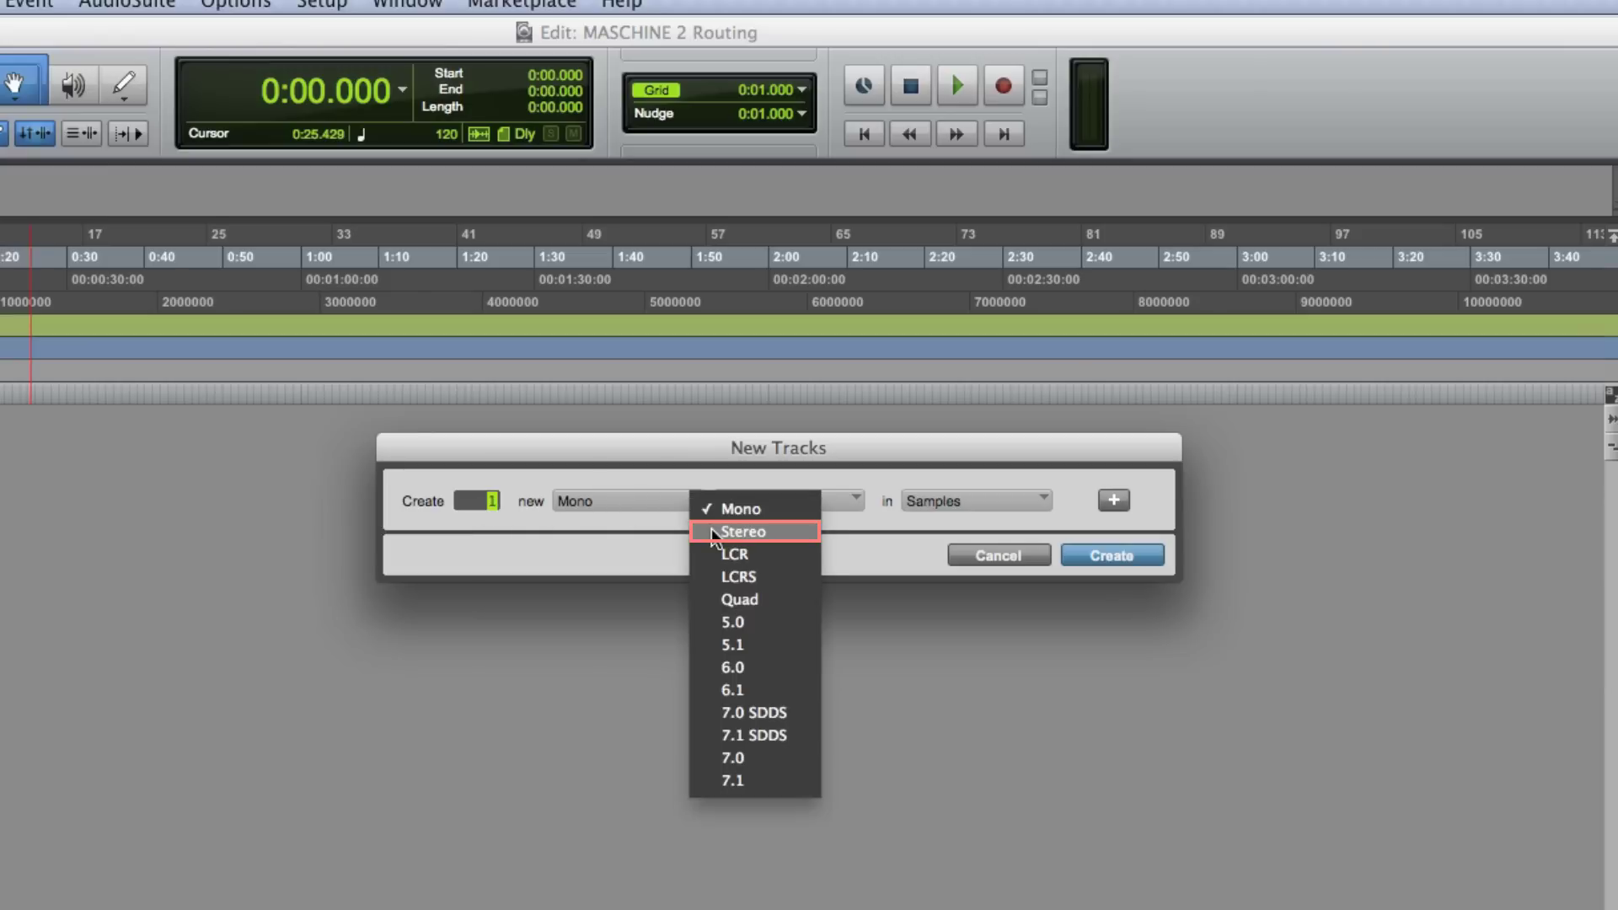
click(741, 532)
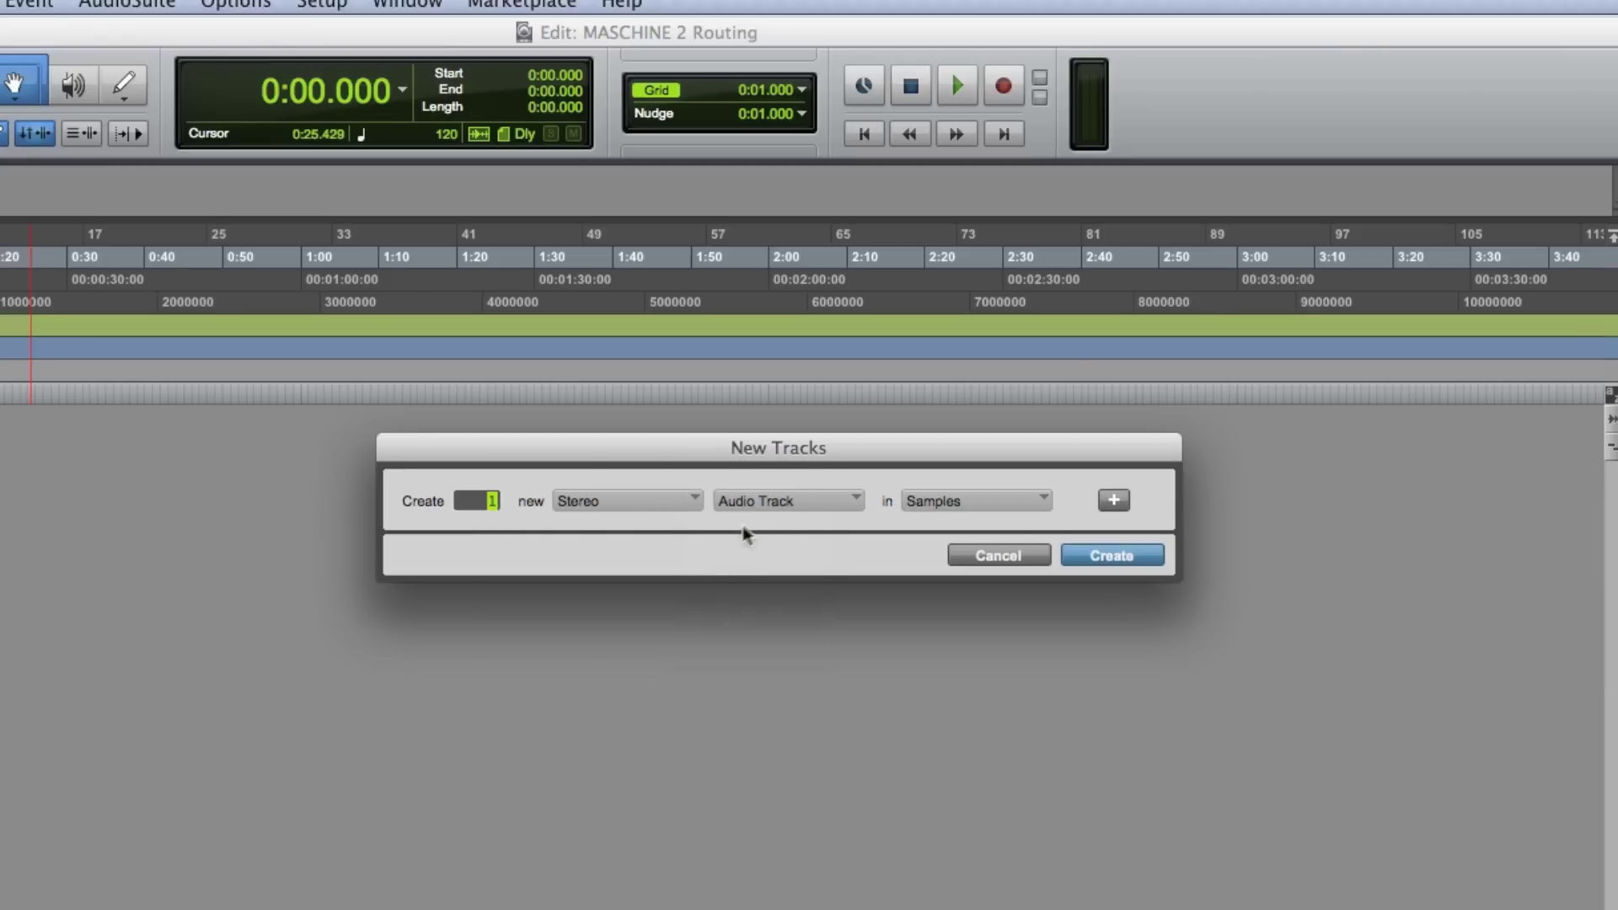
click(858, 503)
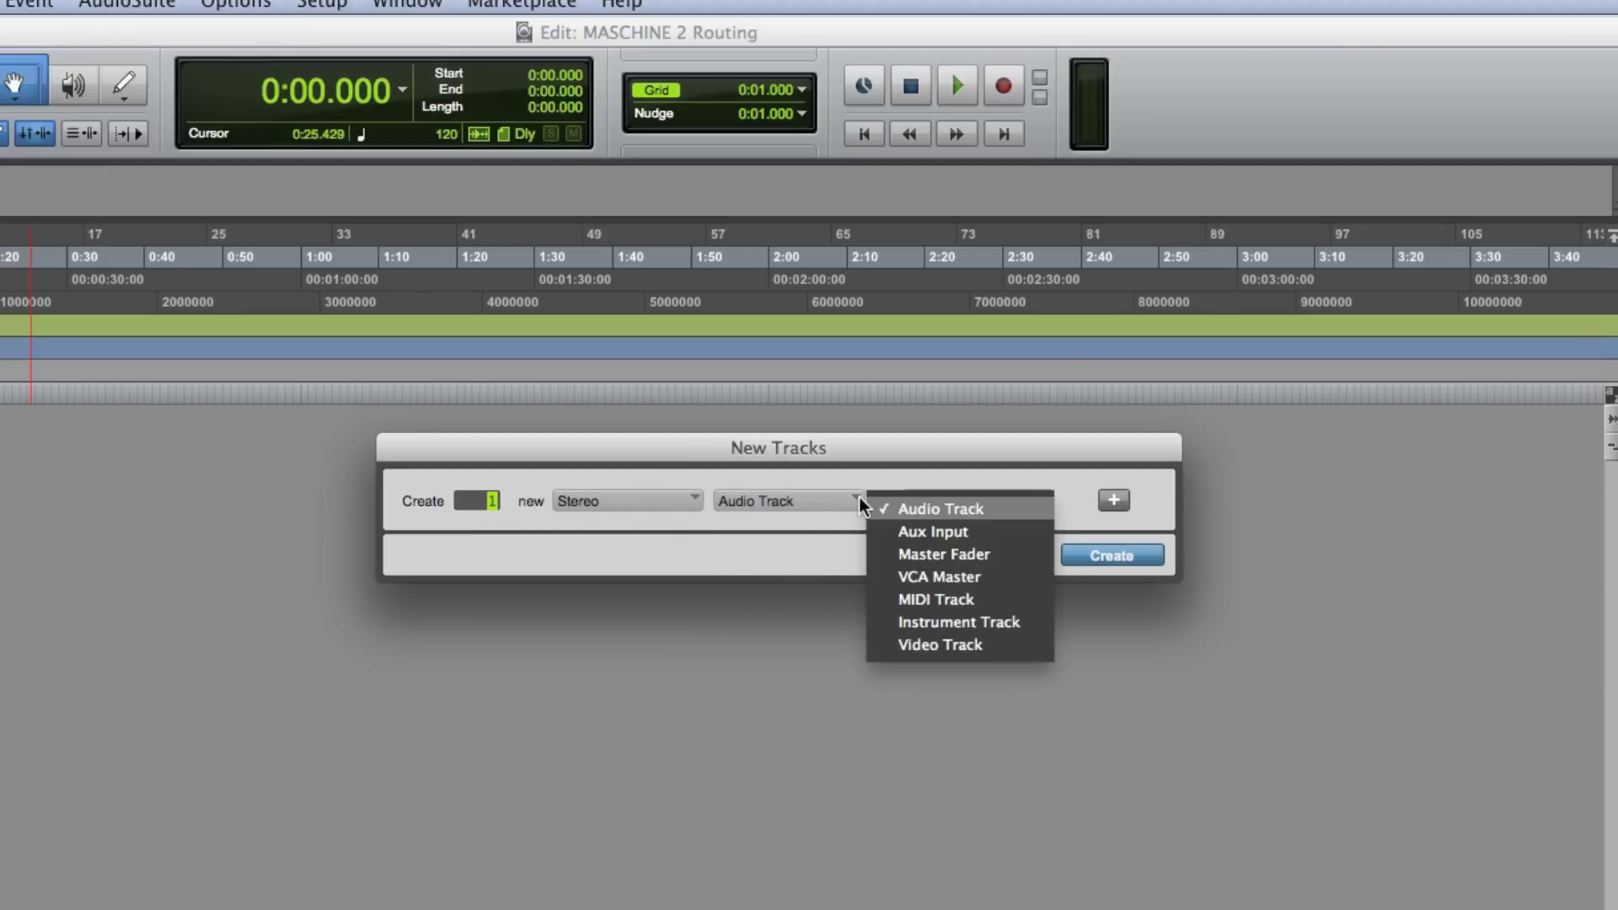
click(942, 624)
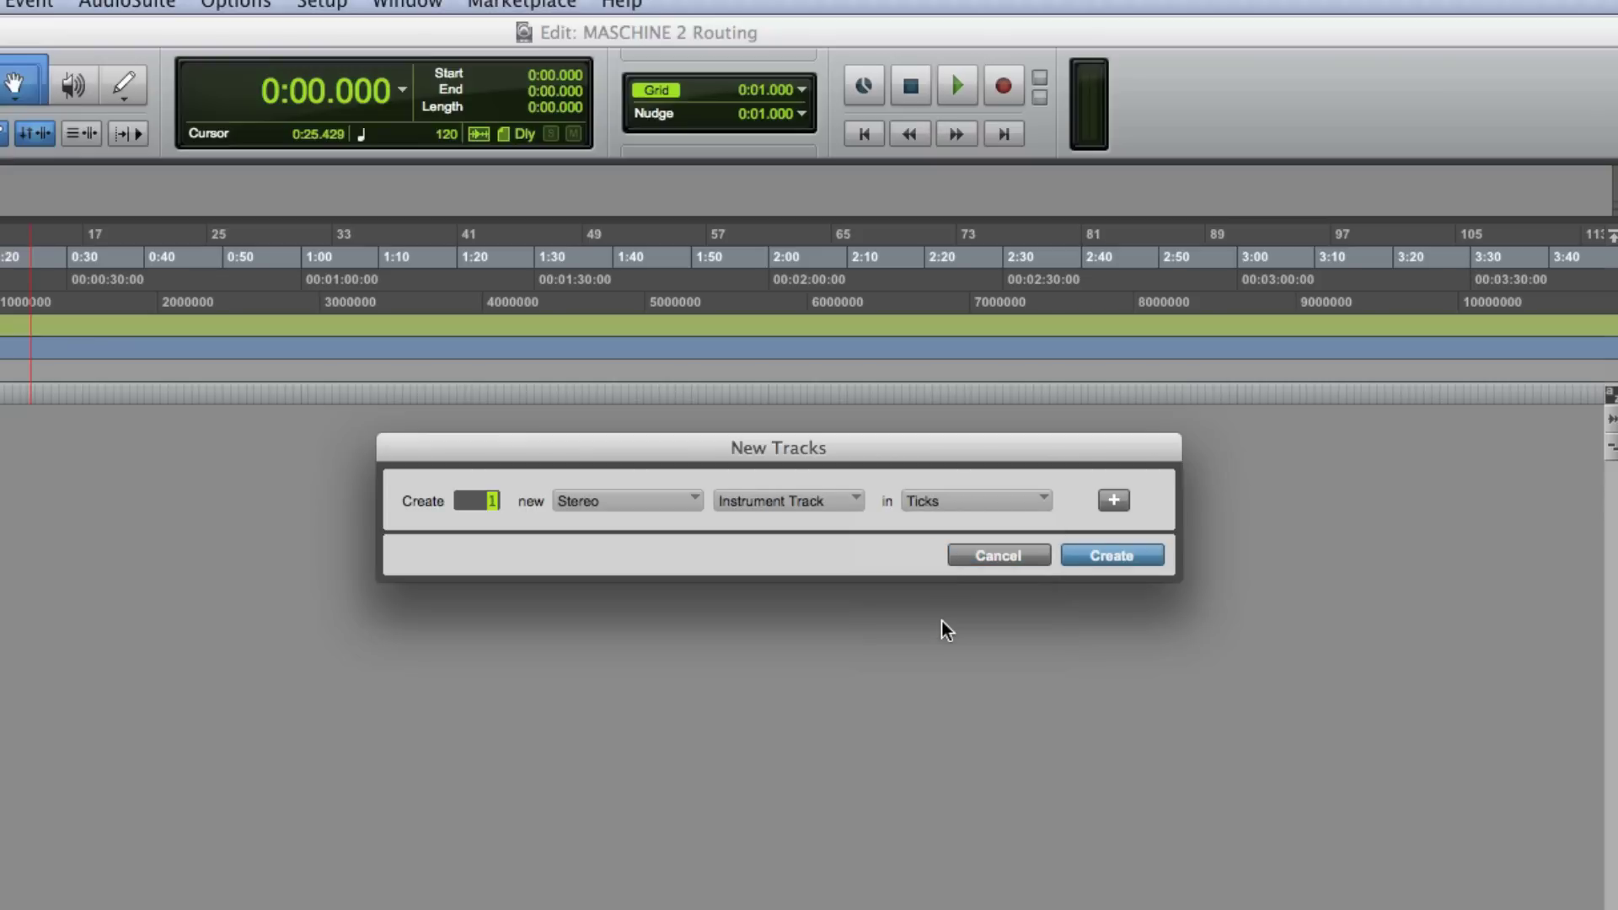
Add a second batch of 15 stereo Aux Input tracks.
click(1113, 500)
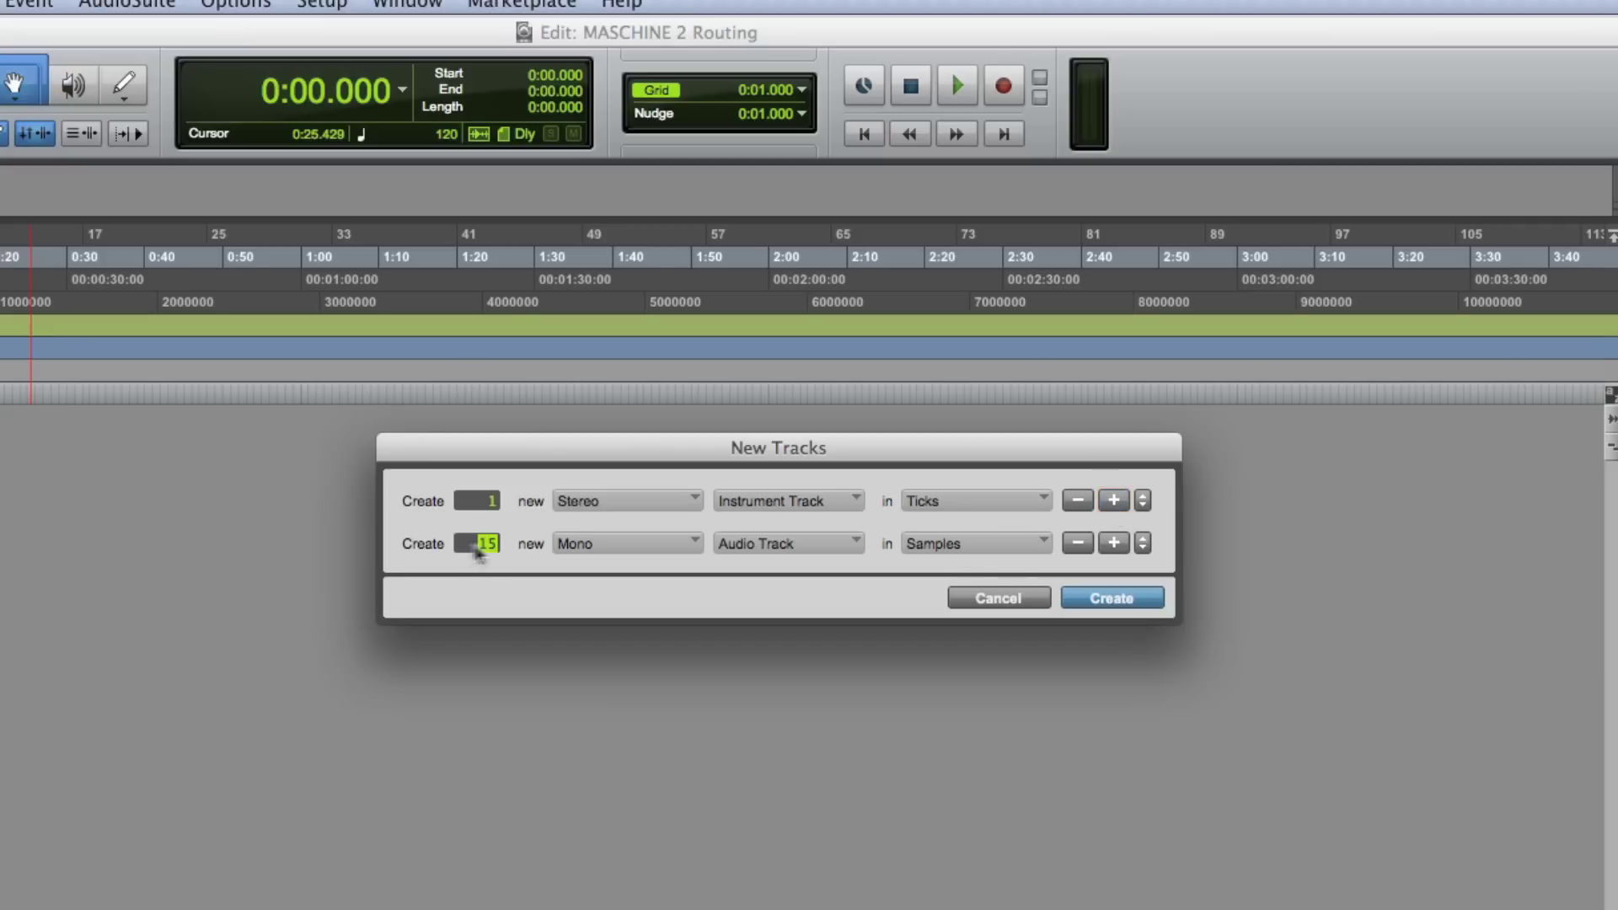
click(694, 545)
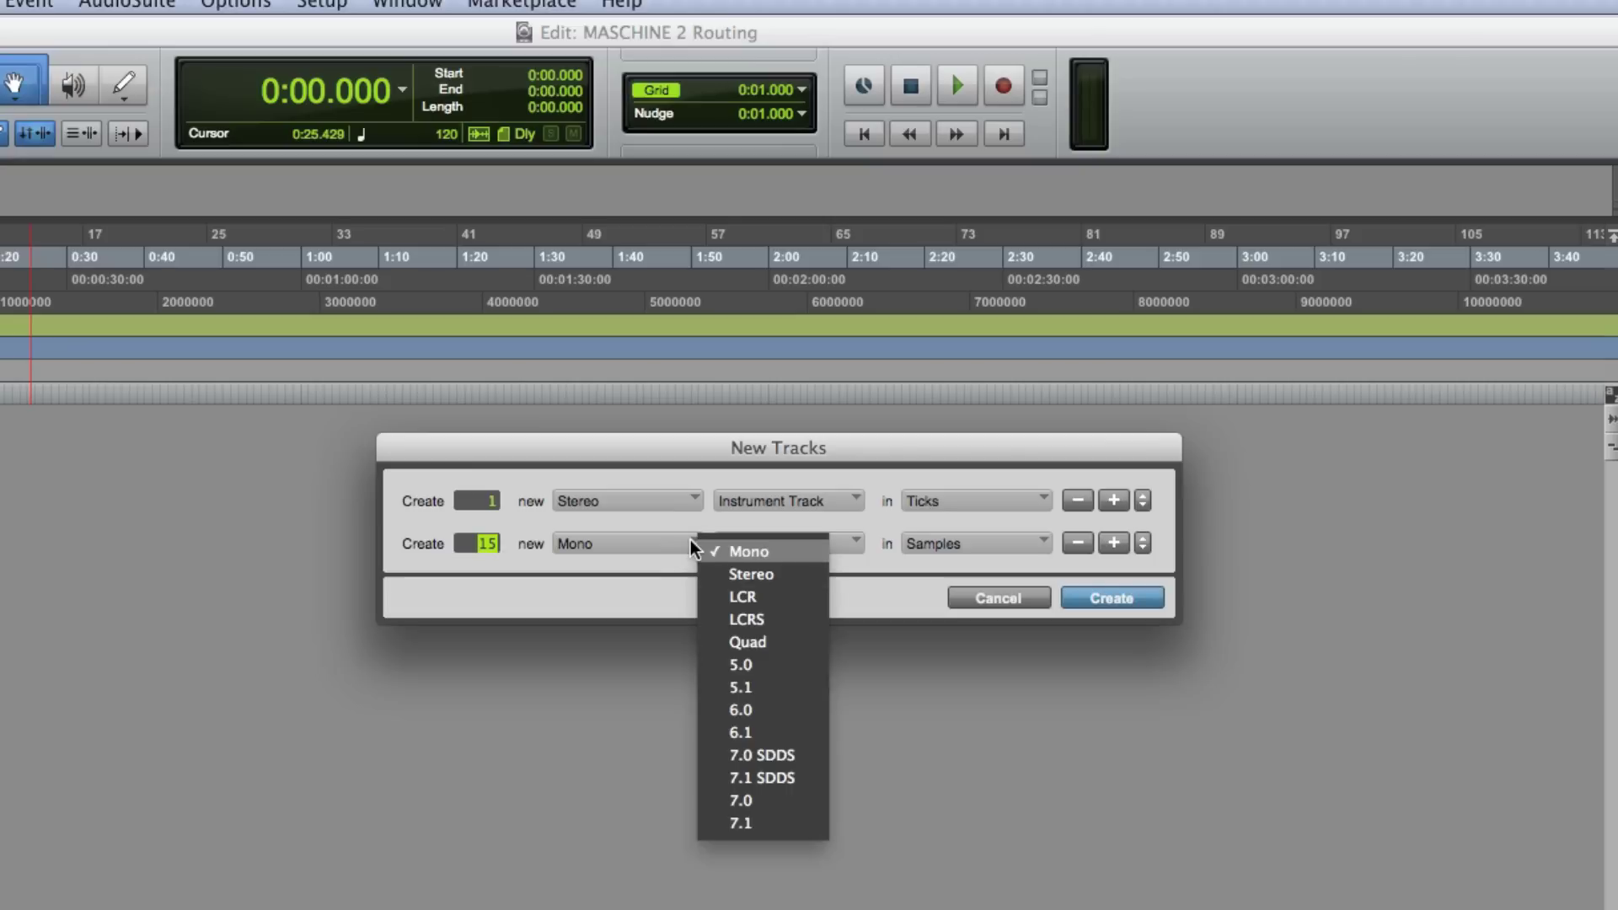
click(724, 574)
click(852, 550)
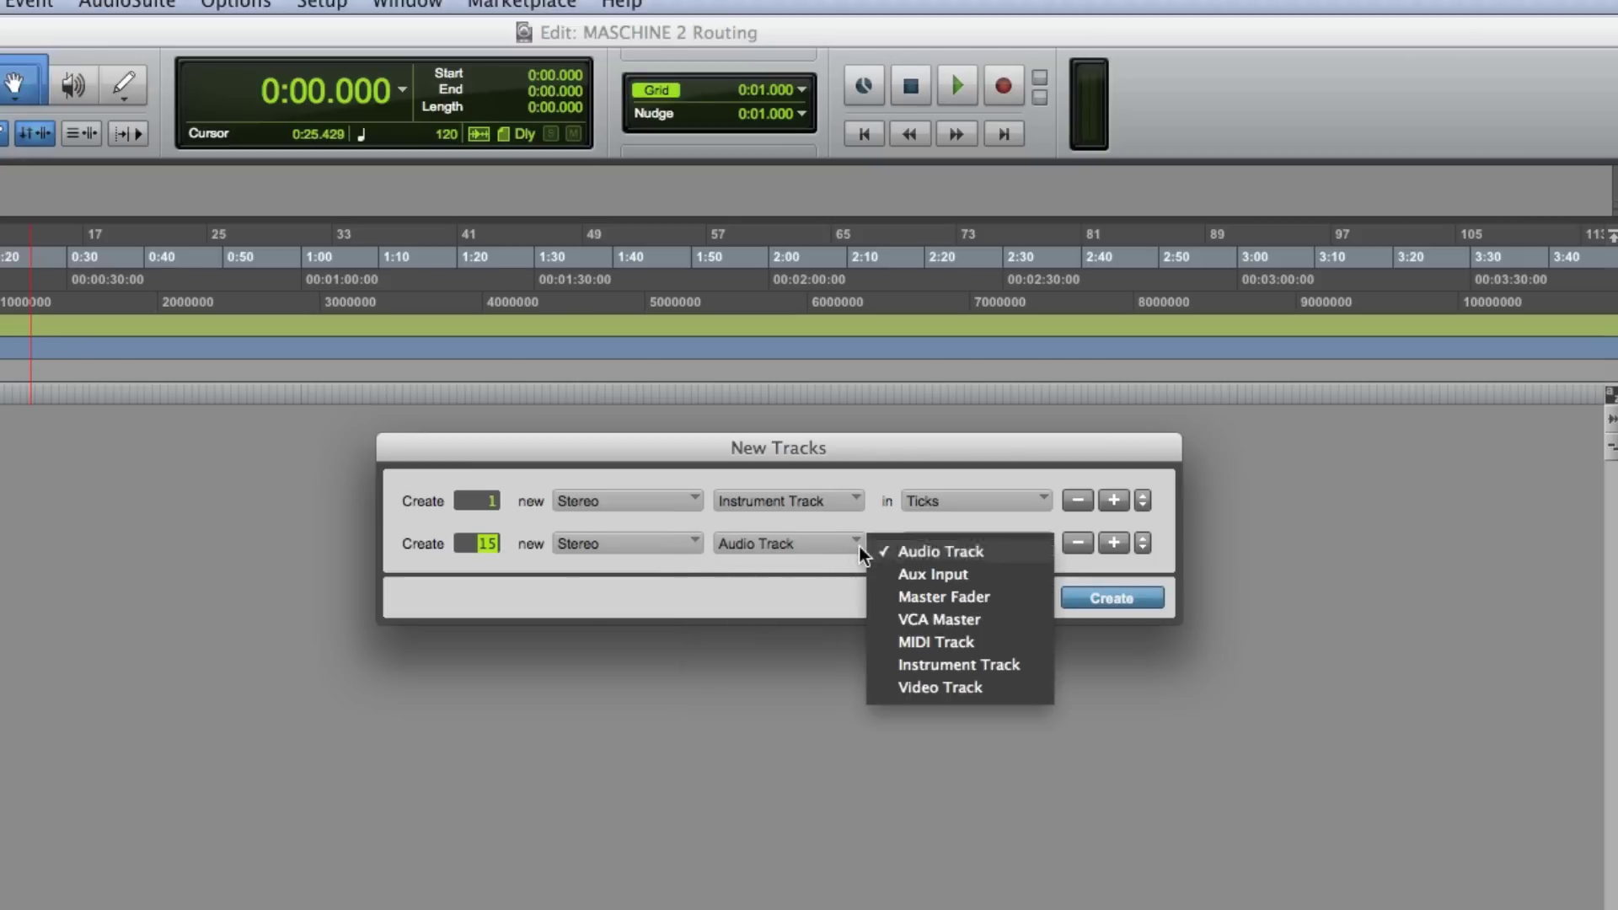
click(876, 575)
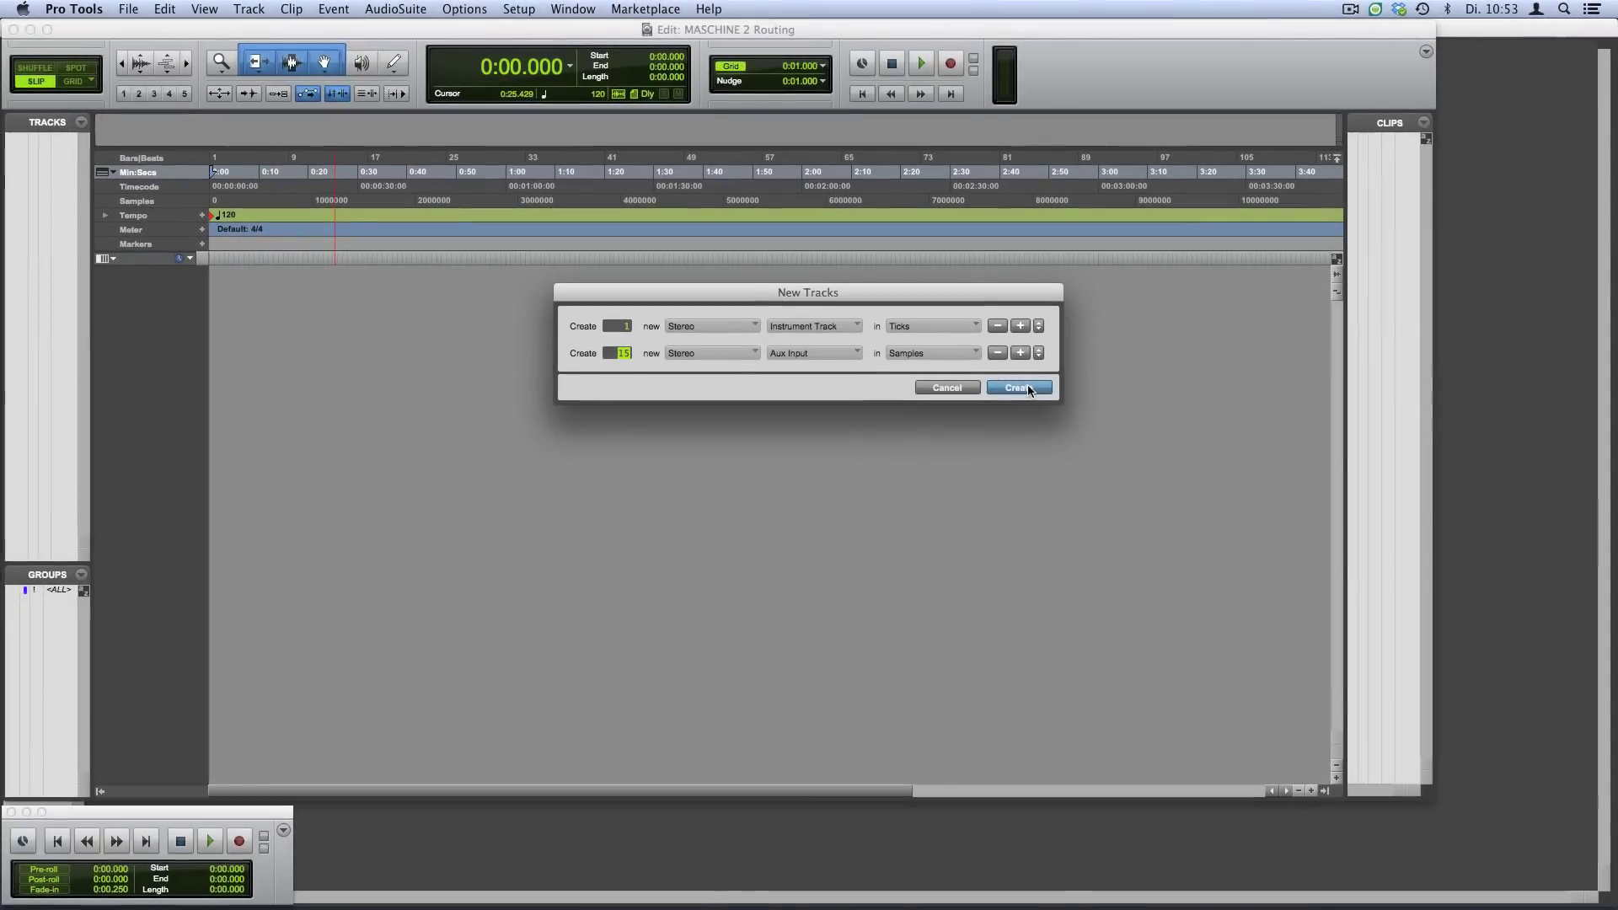
Create Inst 1 and Aux 1–15, then switch to the Mix window.
click(1022, 398)
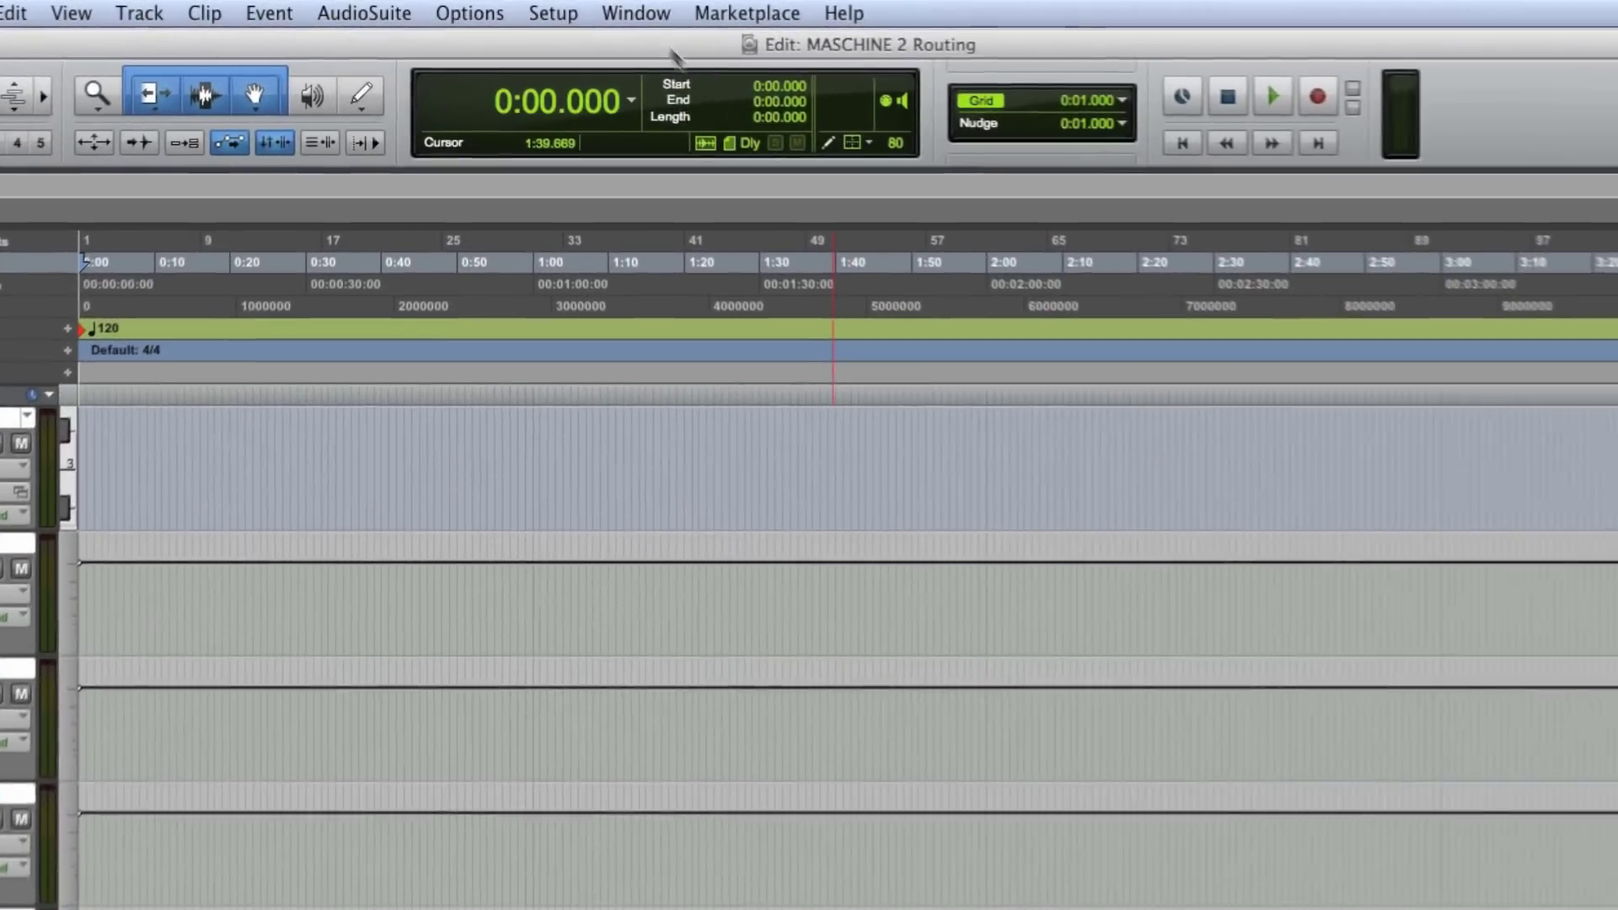
click(636, 12)
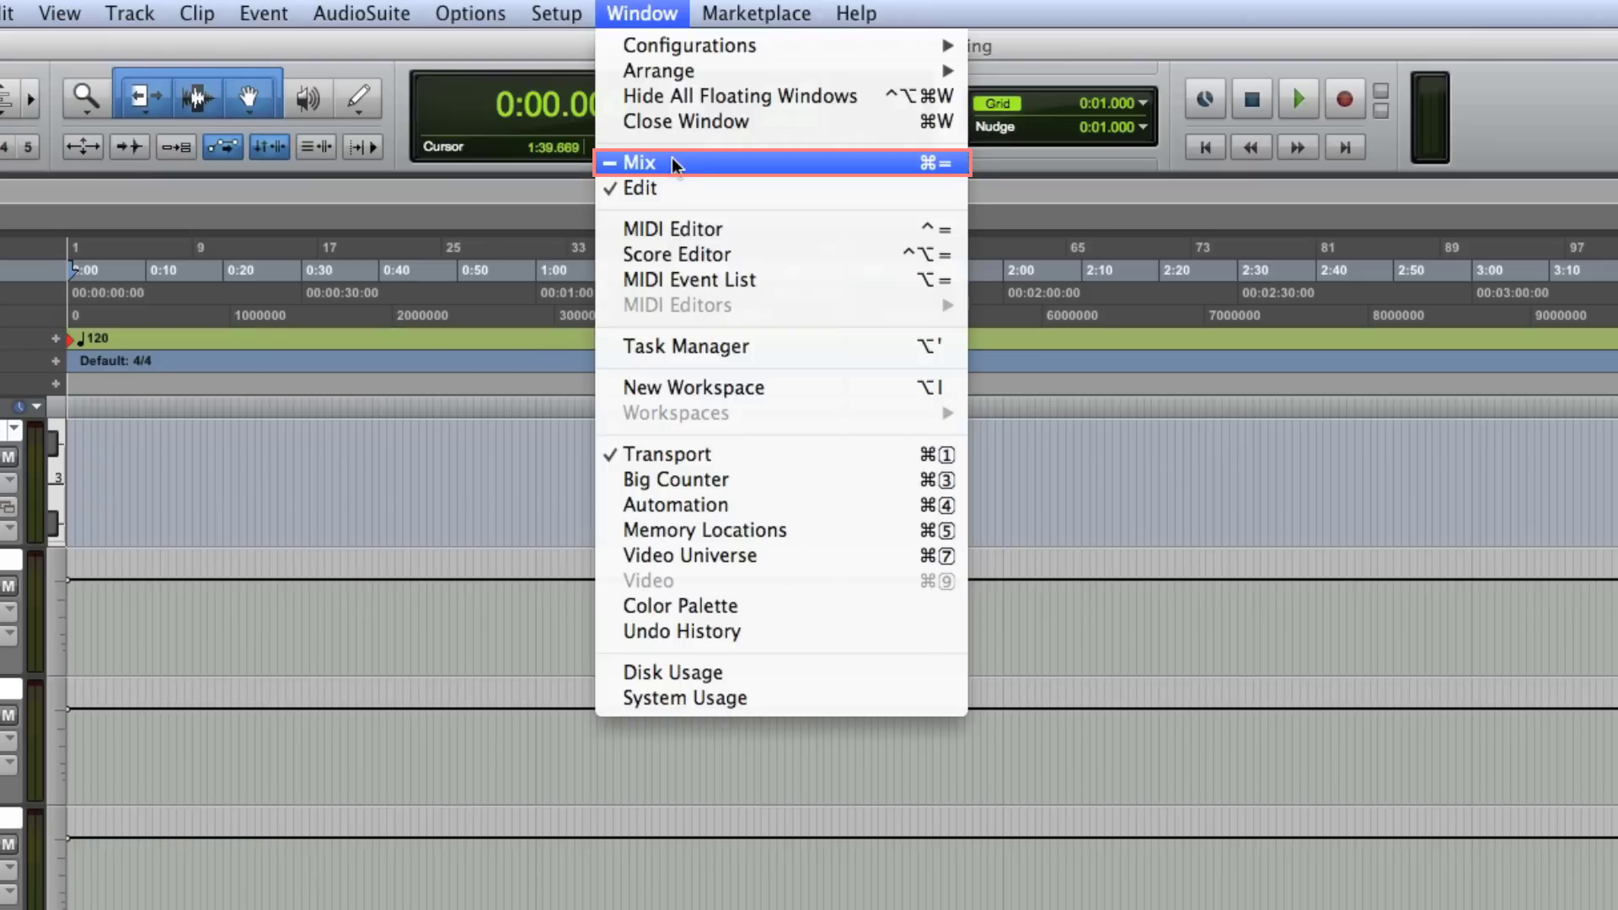
click(674, 164)
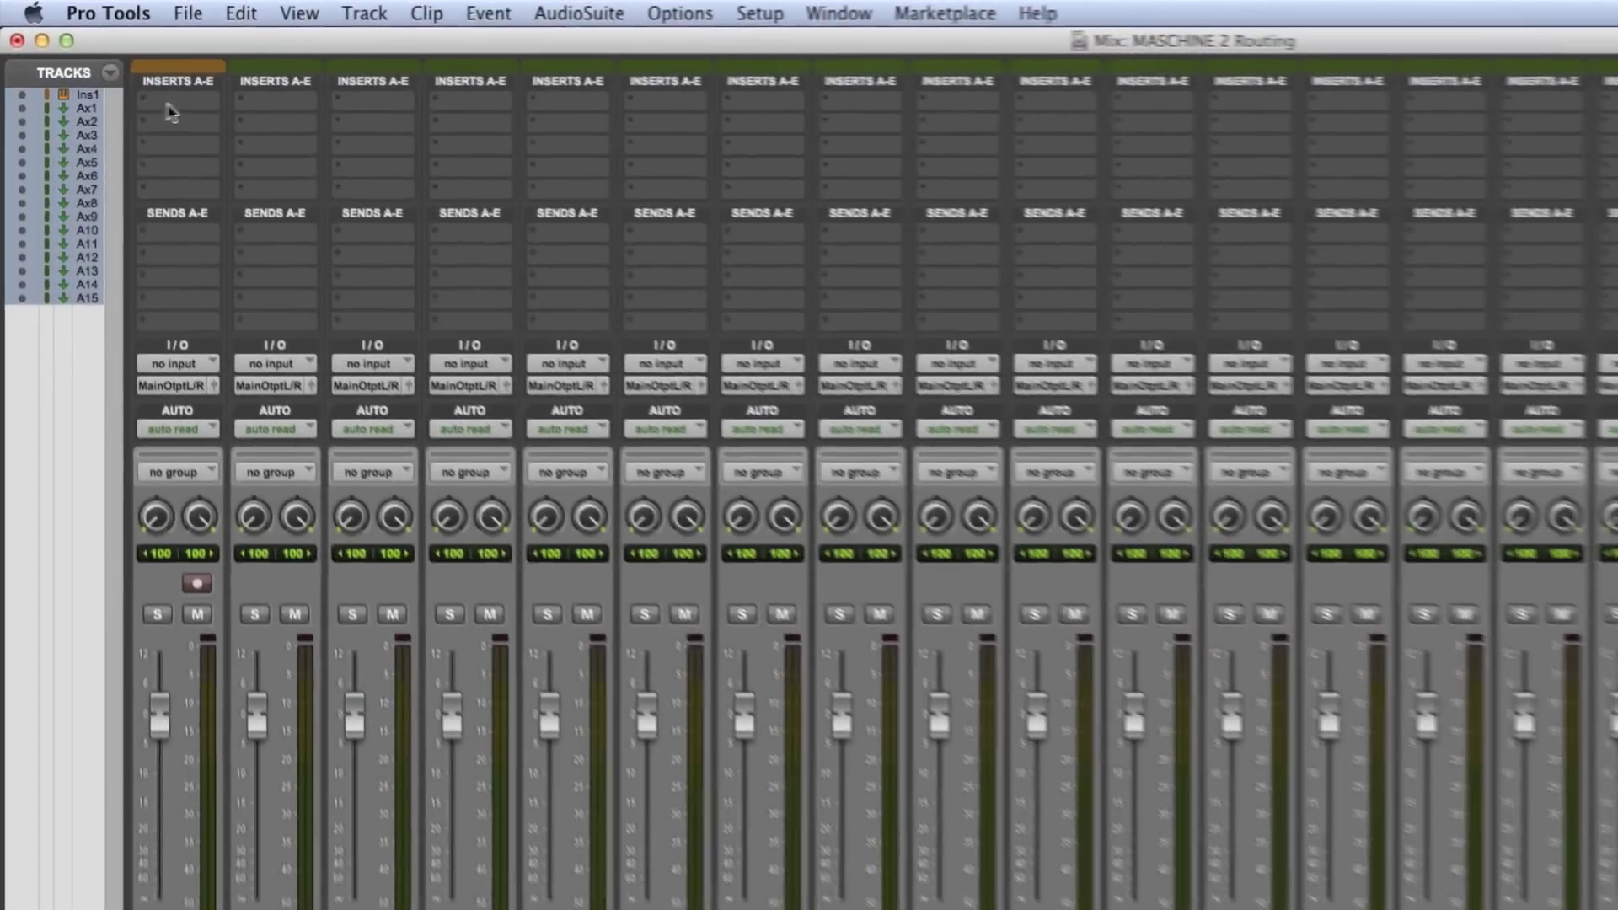
Bring up Inst 1's insert A menu at multichannel plug-in > Instrument.
click(103, 69)
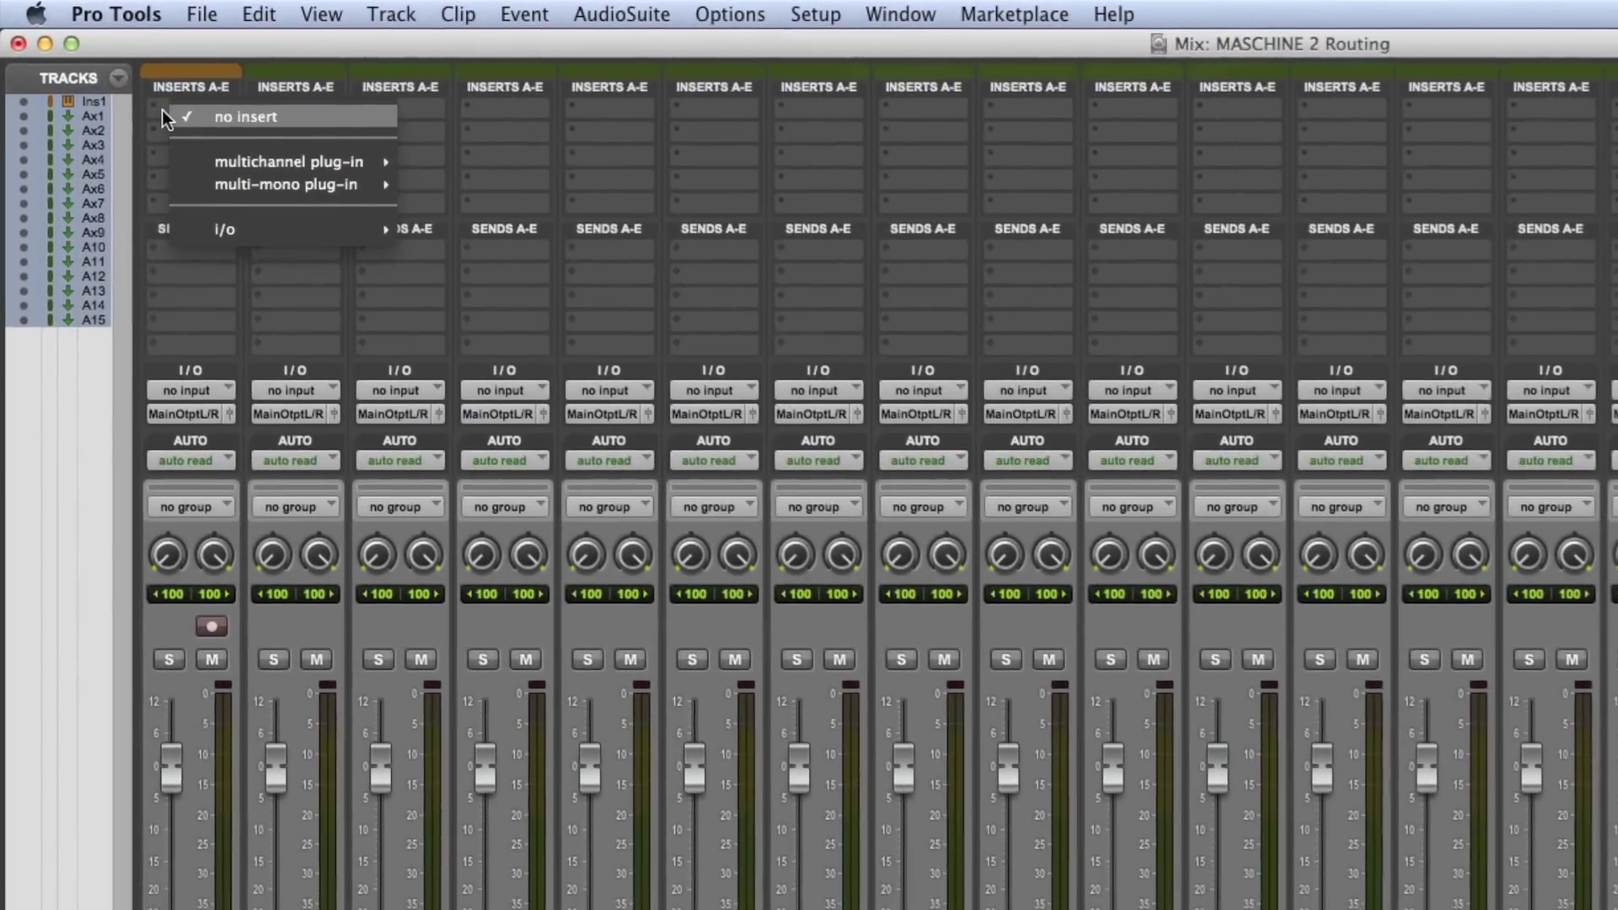
mouse_move(331, 154)
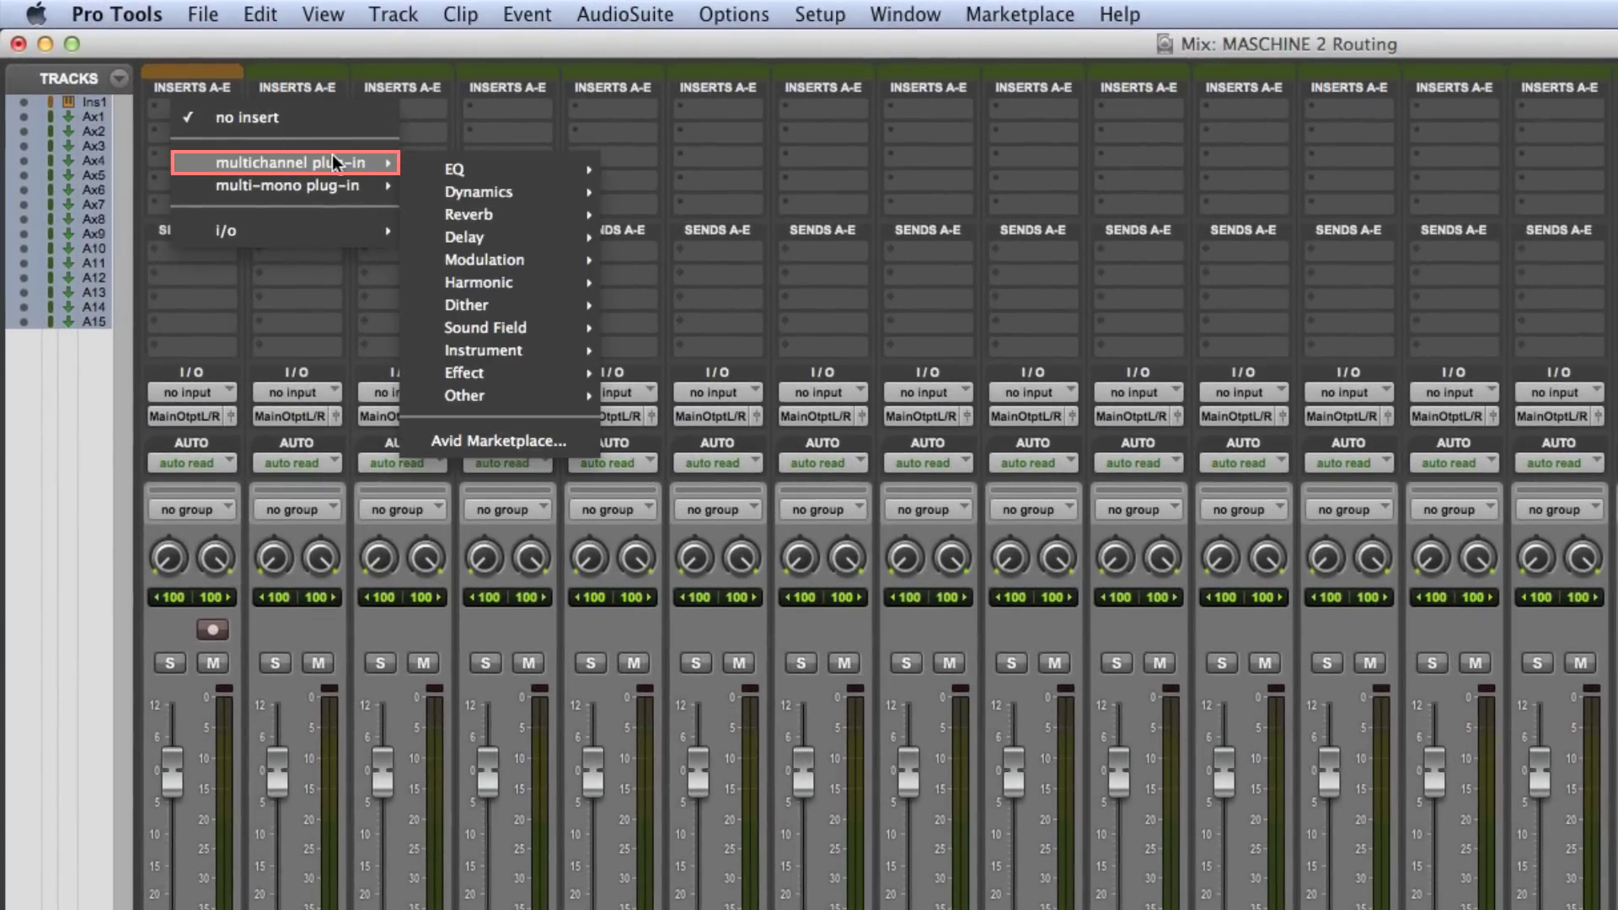
mouse_move(516, 360)
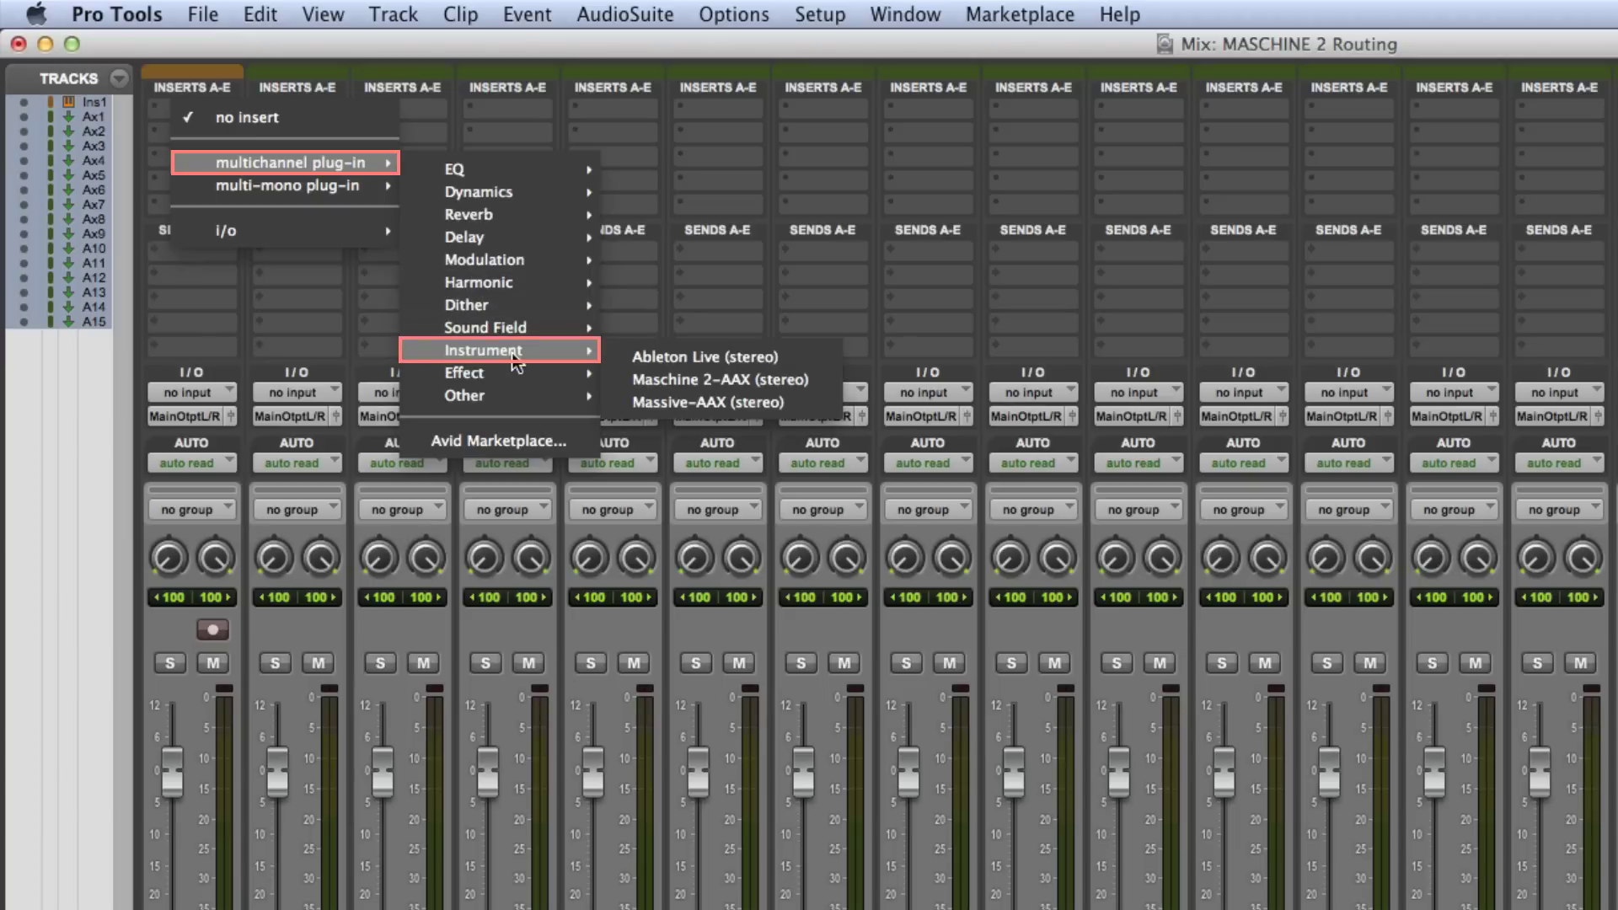
Insert Maschine 2-AAX on Inst 1, load the Amon Tobin Kit, and play then stop its pattern.
click(665, 379)
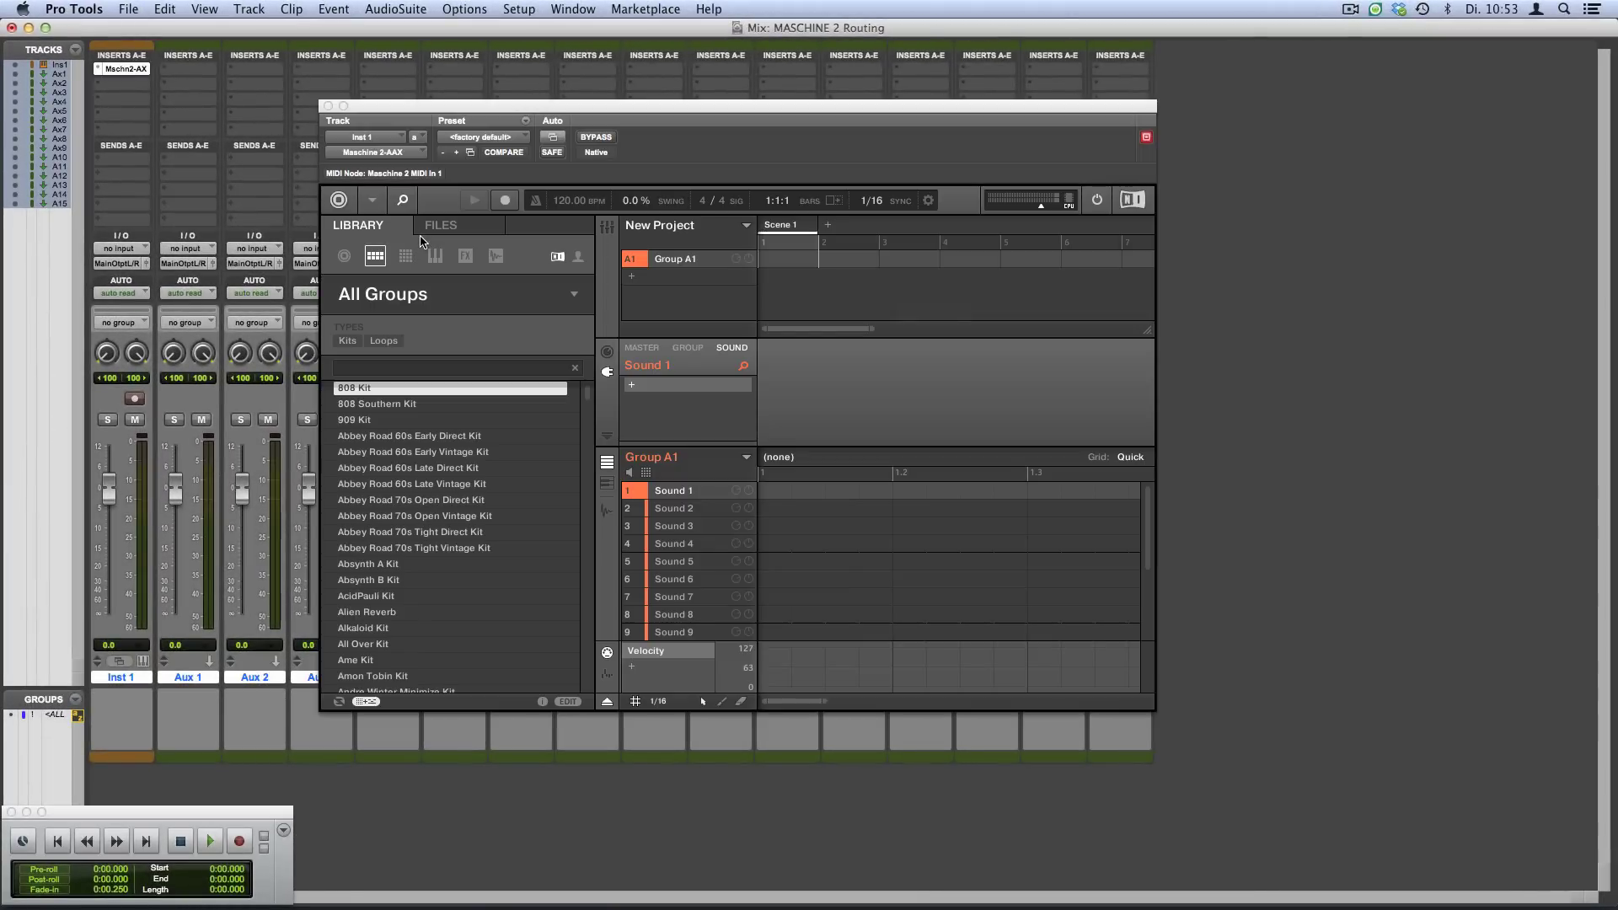
click(376, 678)
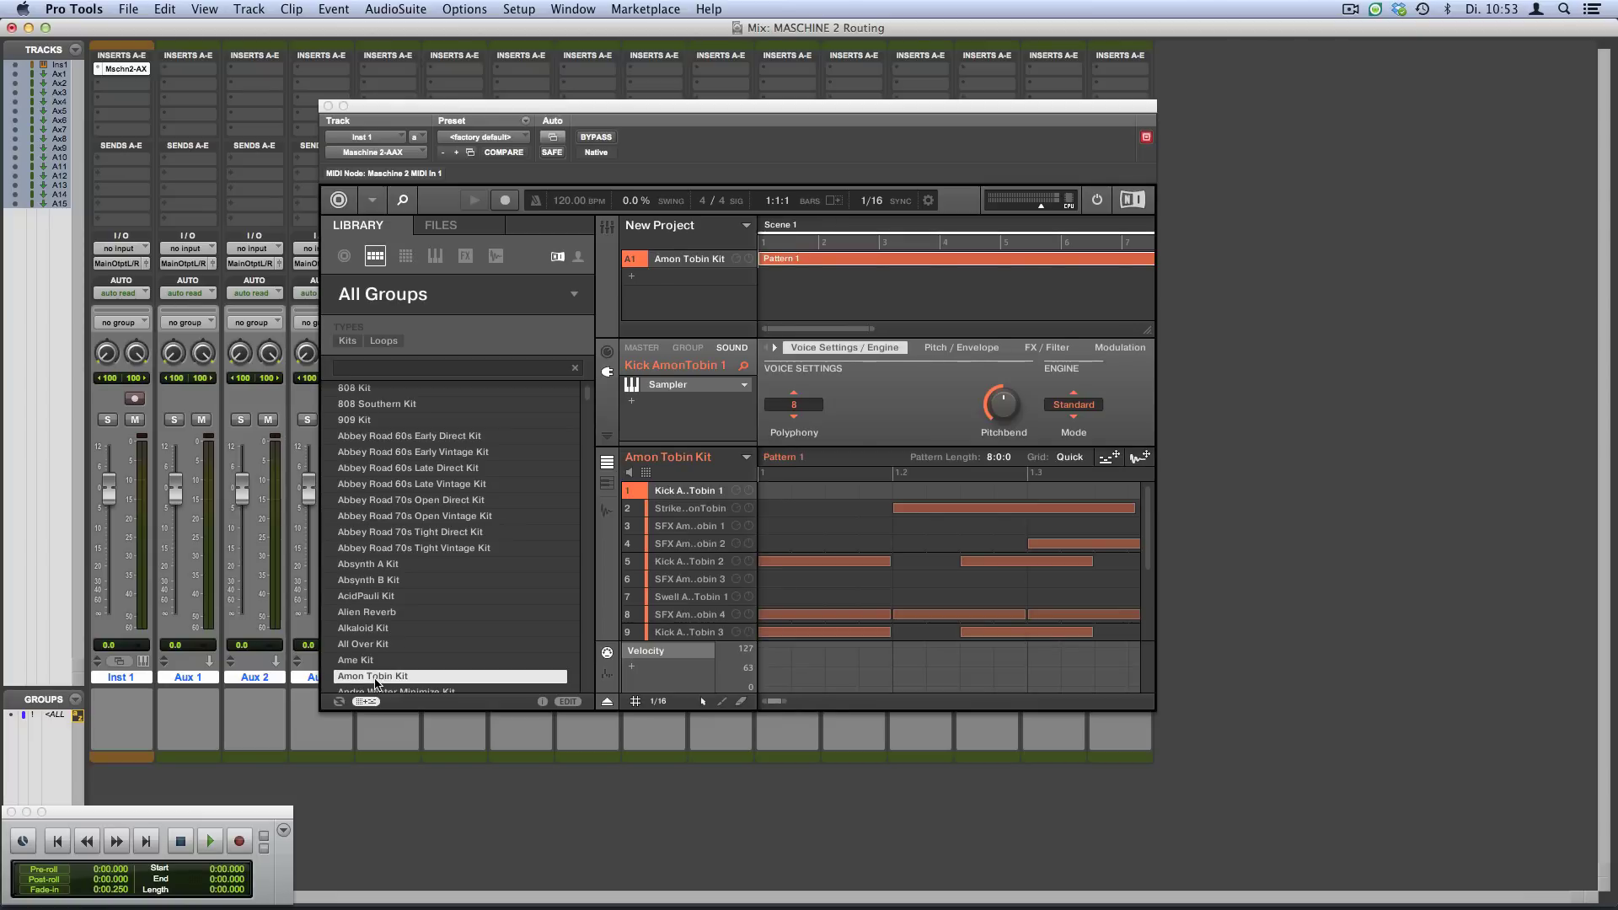
key(space)
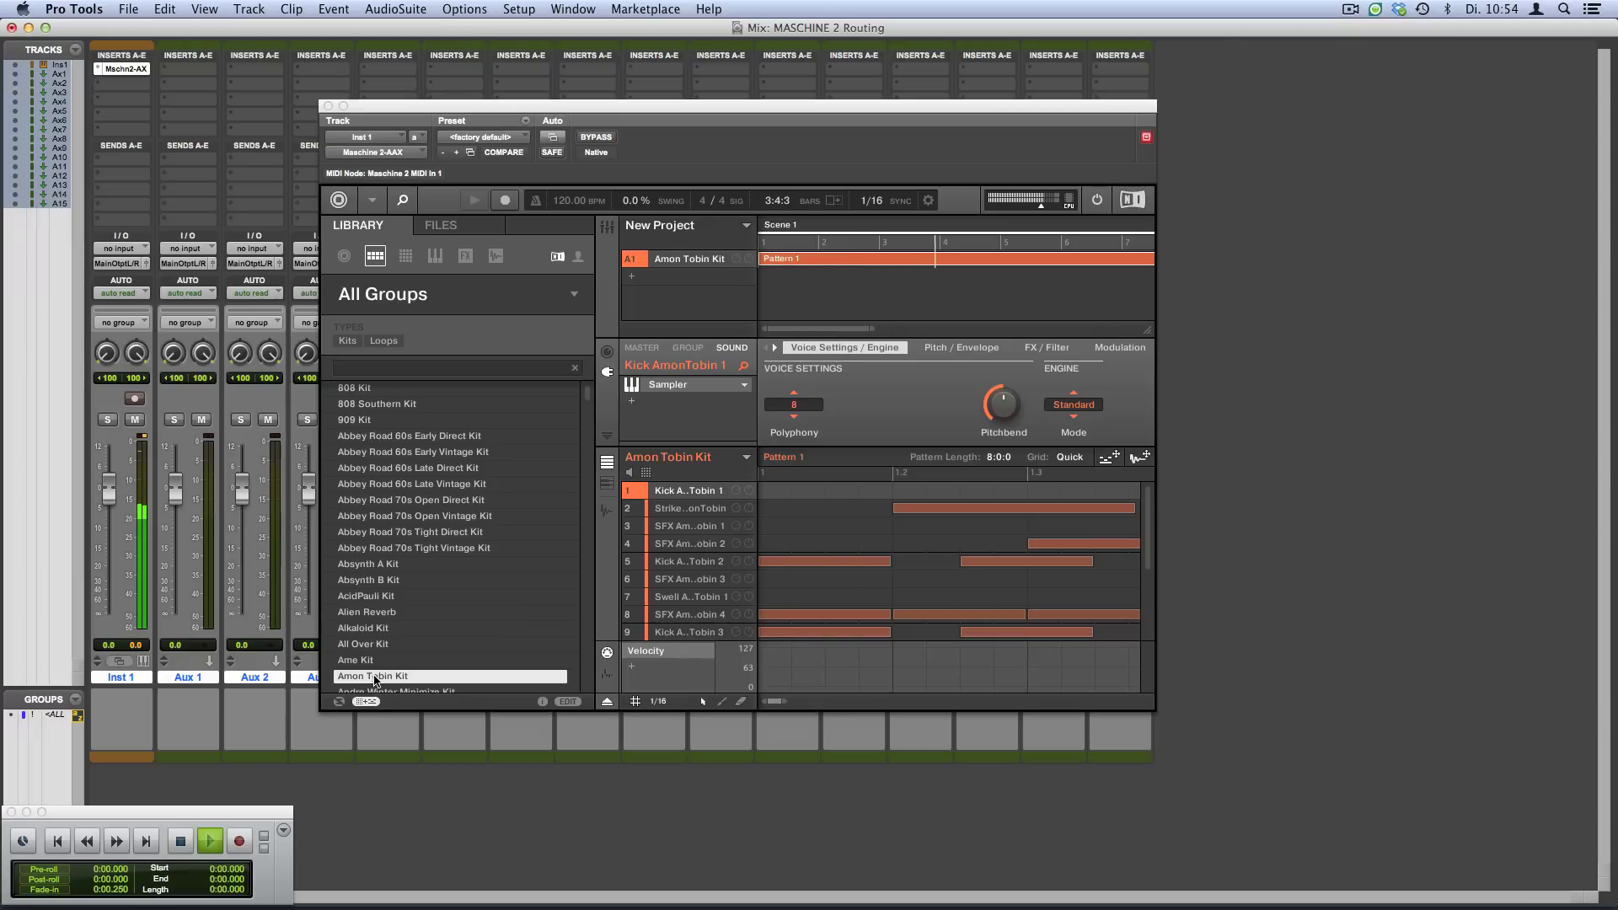
key(space)
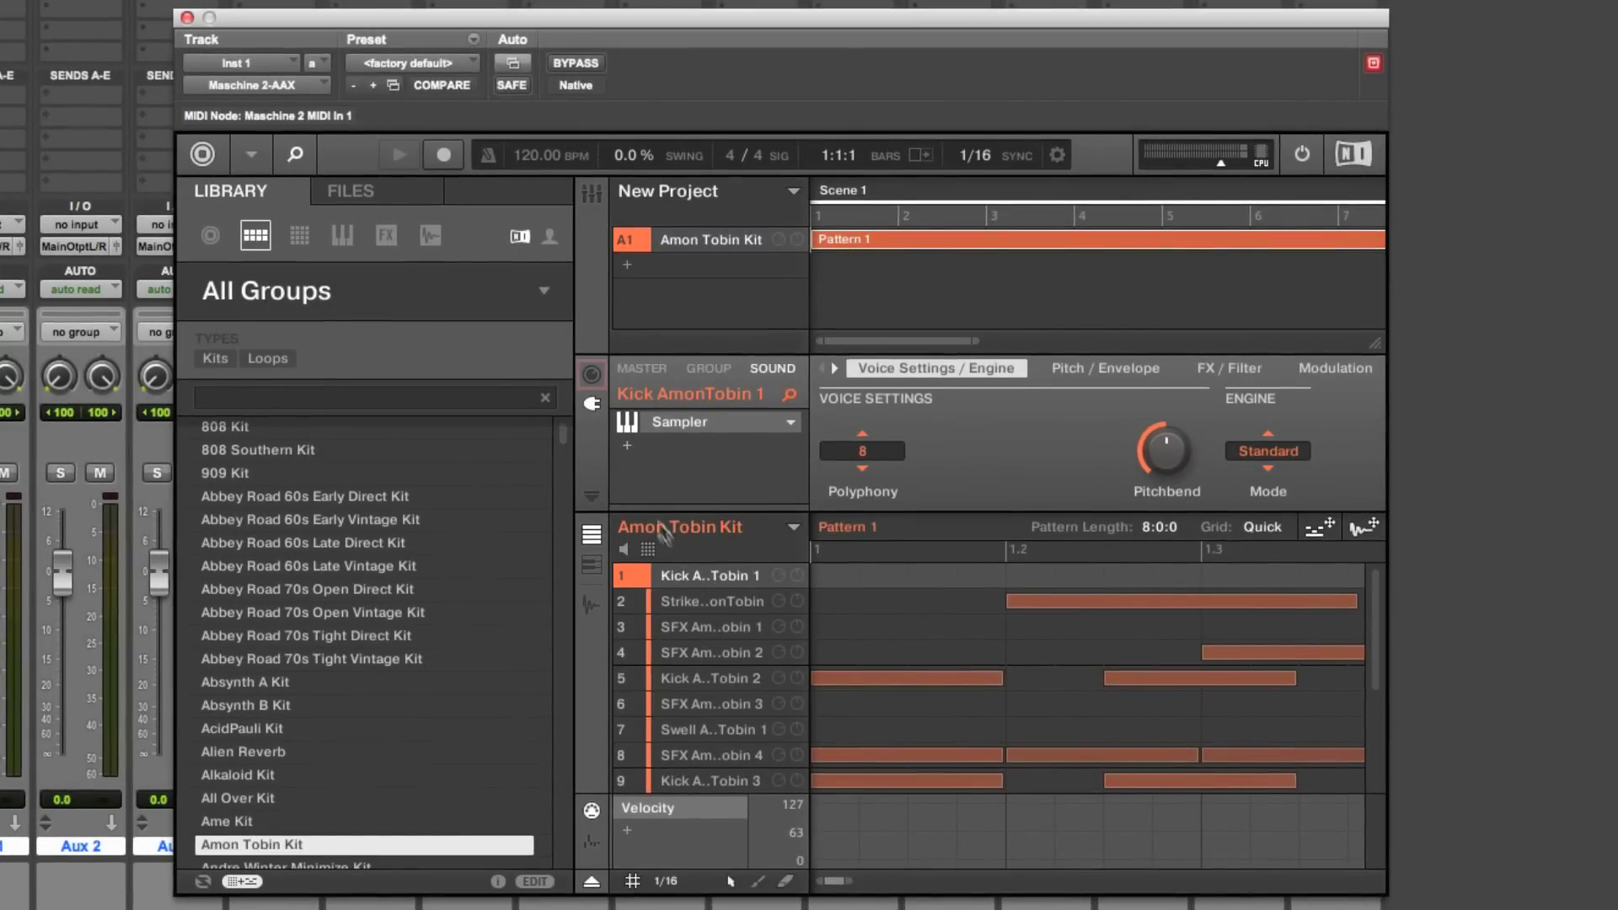
Route Kick AmonTobin 1, Strike AmonTobin and SFX AmonTobin 1 to Ext. 1, 2 and 3.
click(591, 374)
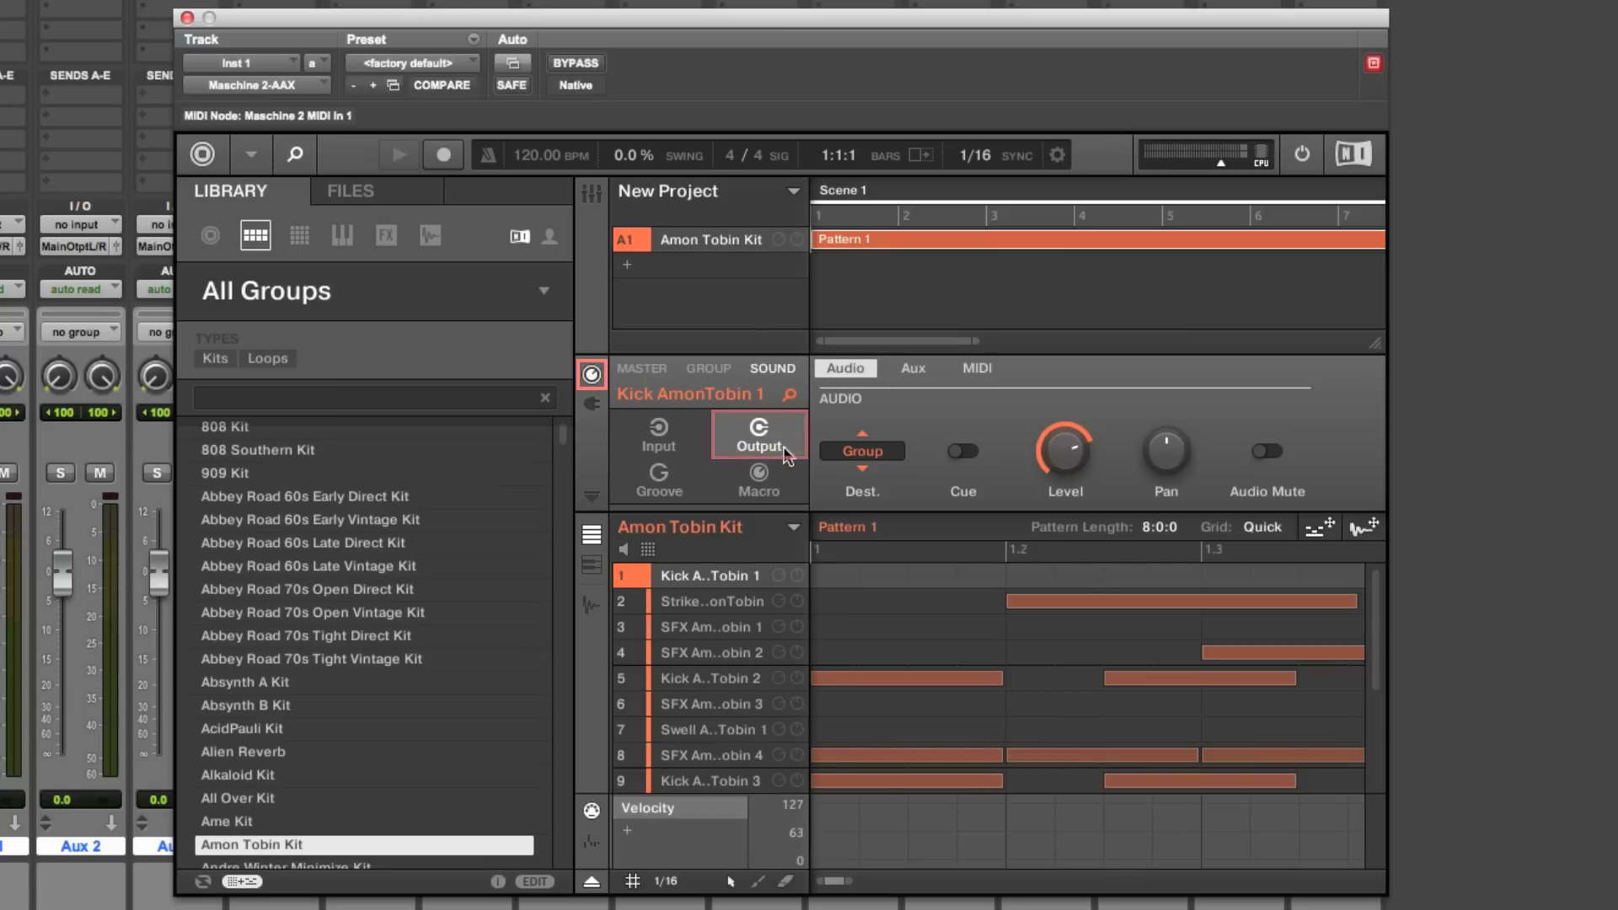
click(868, 455)
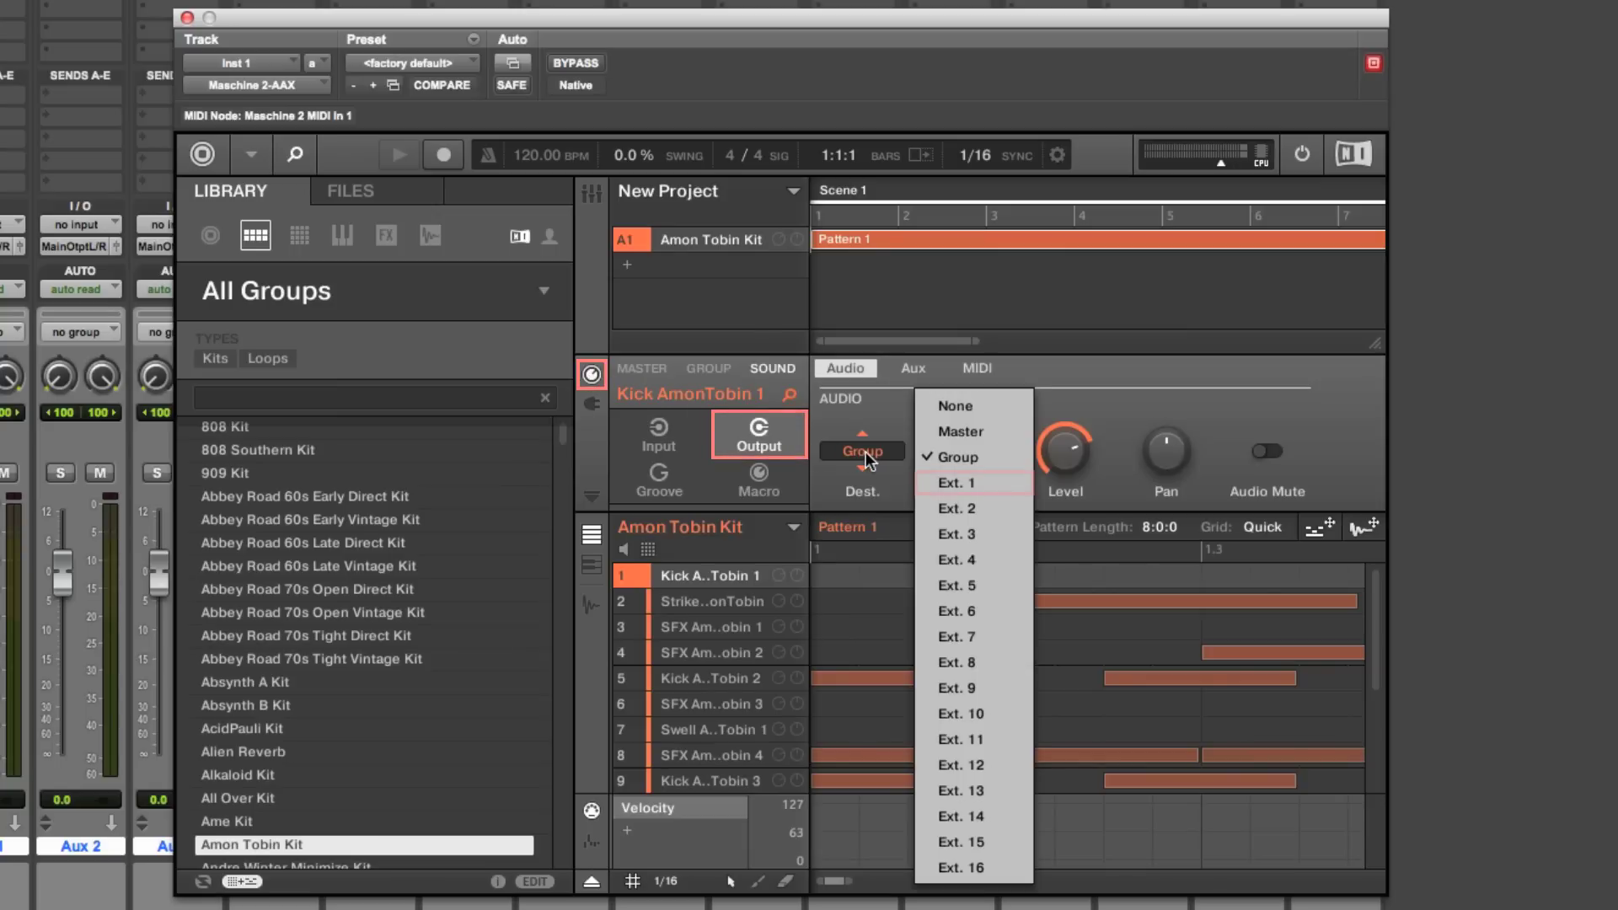
click(944, 483)
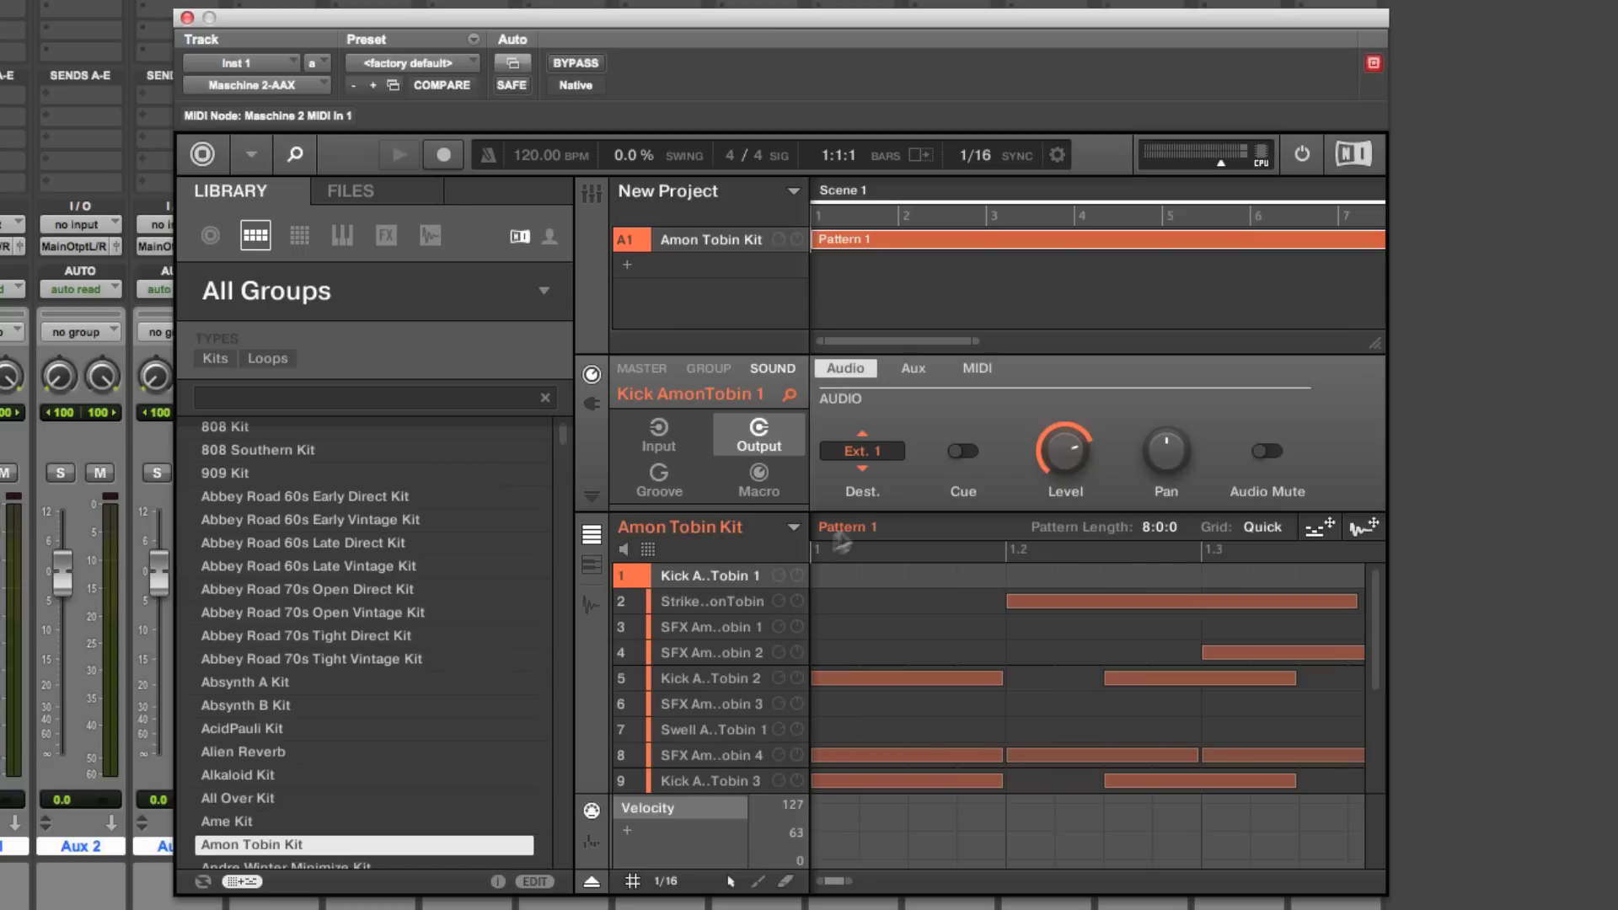
click(705, 598)
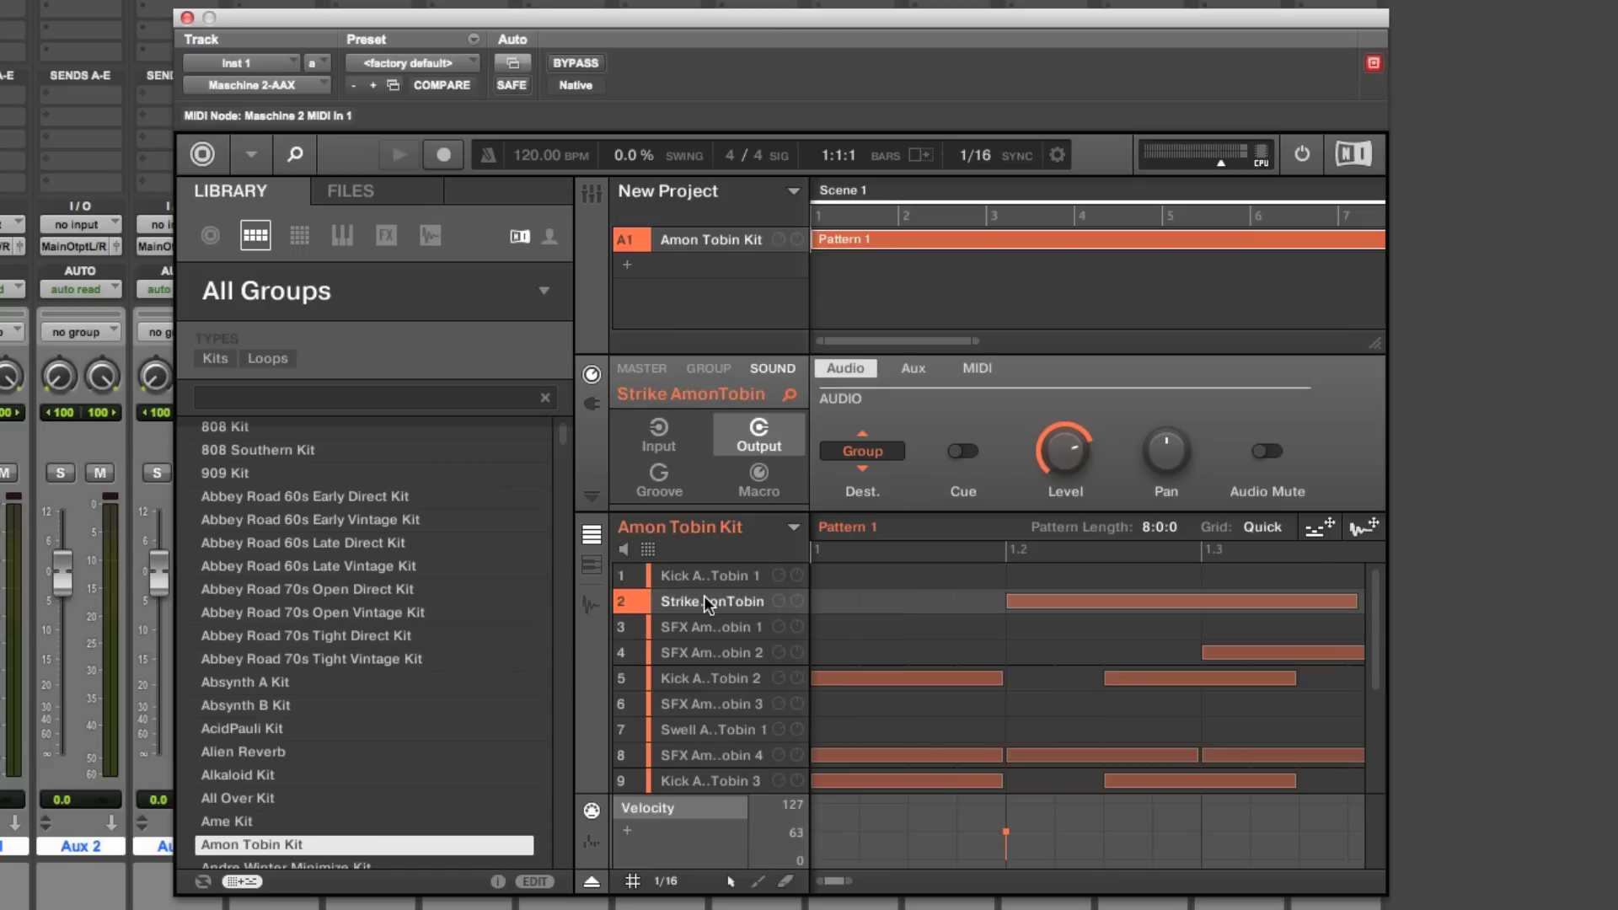
click(866, 458)
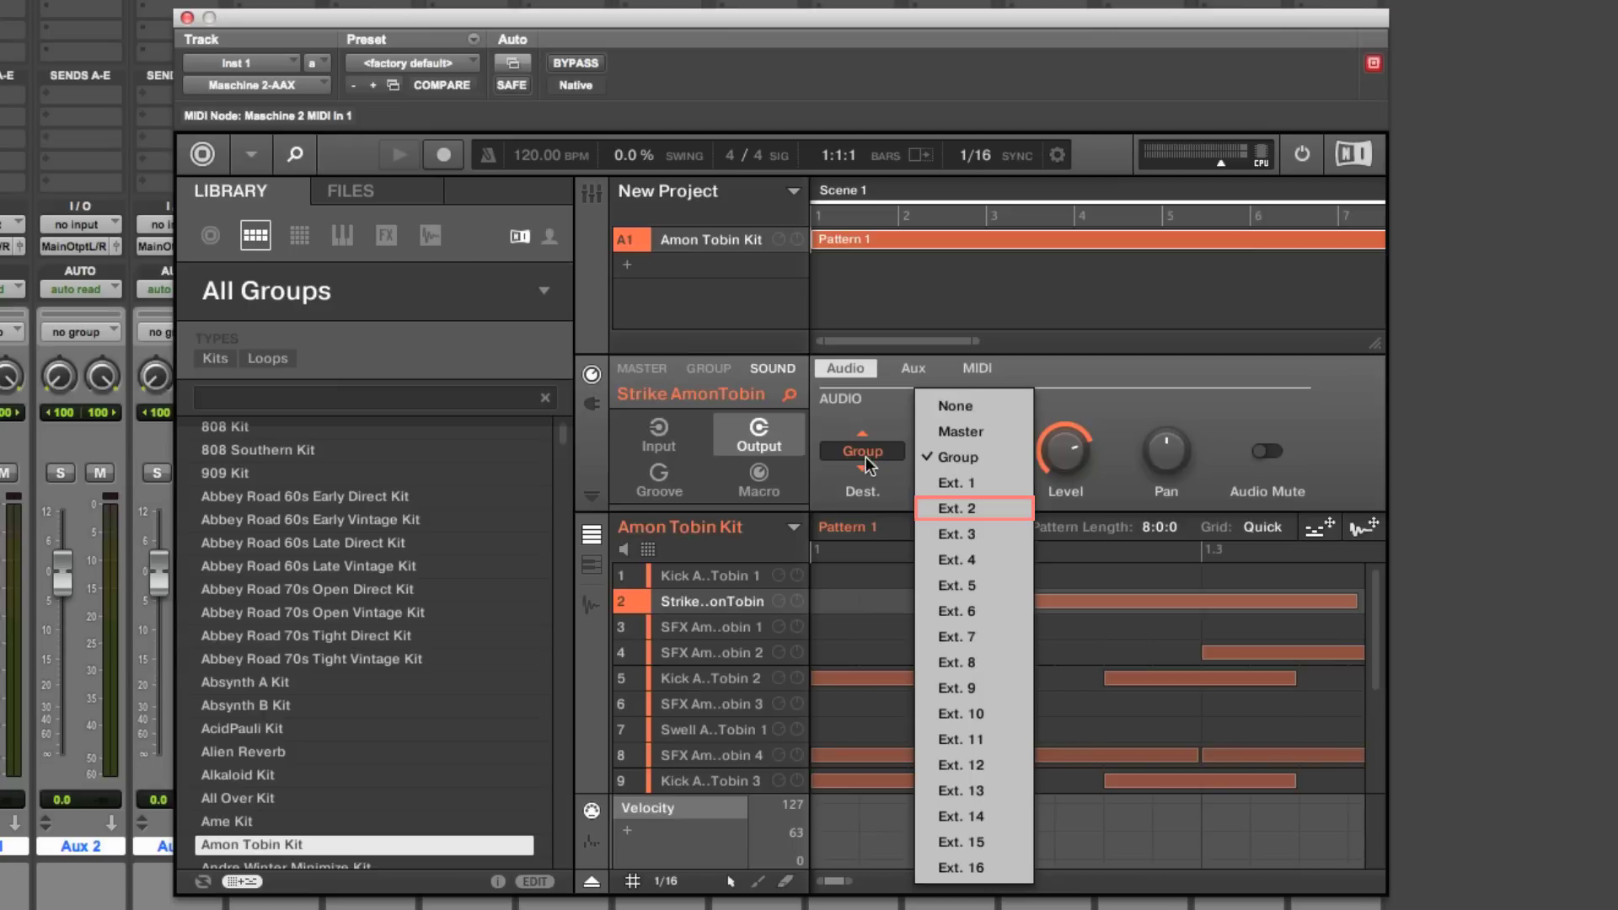
click(933, 510)
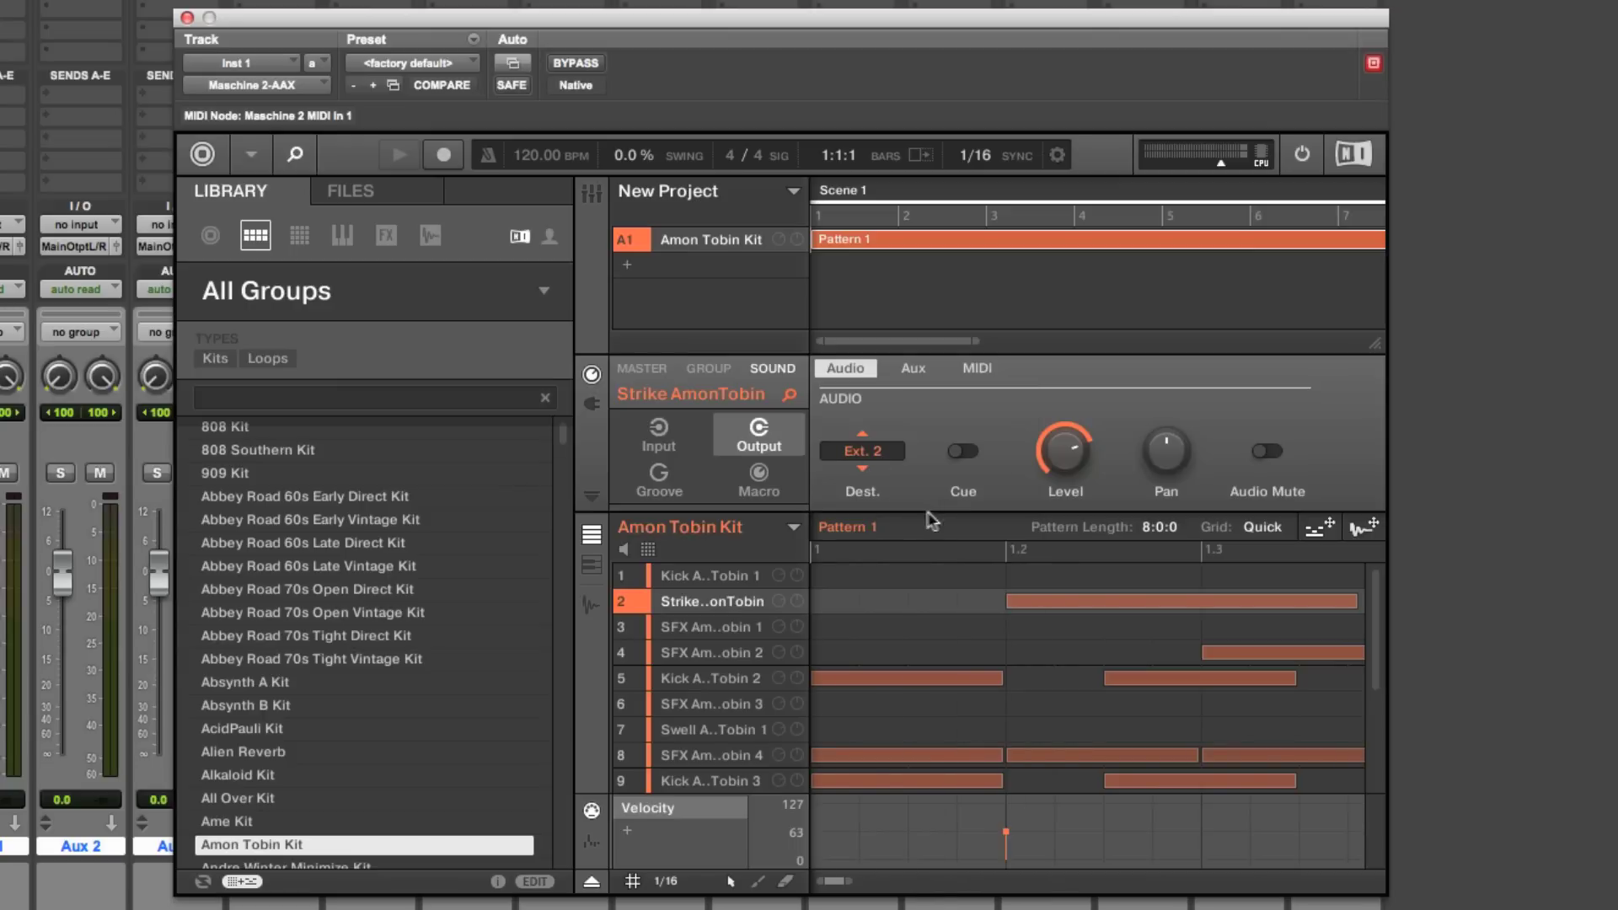
click(719, 627)
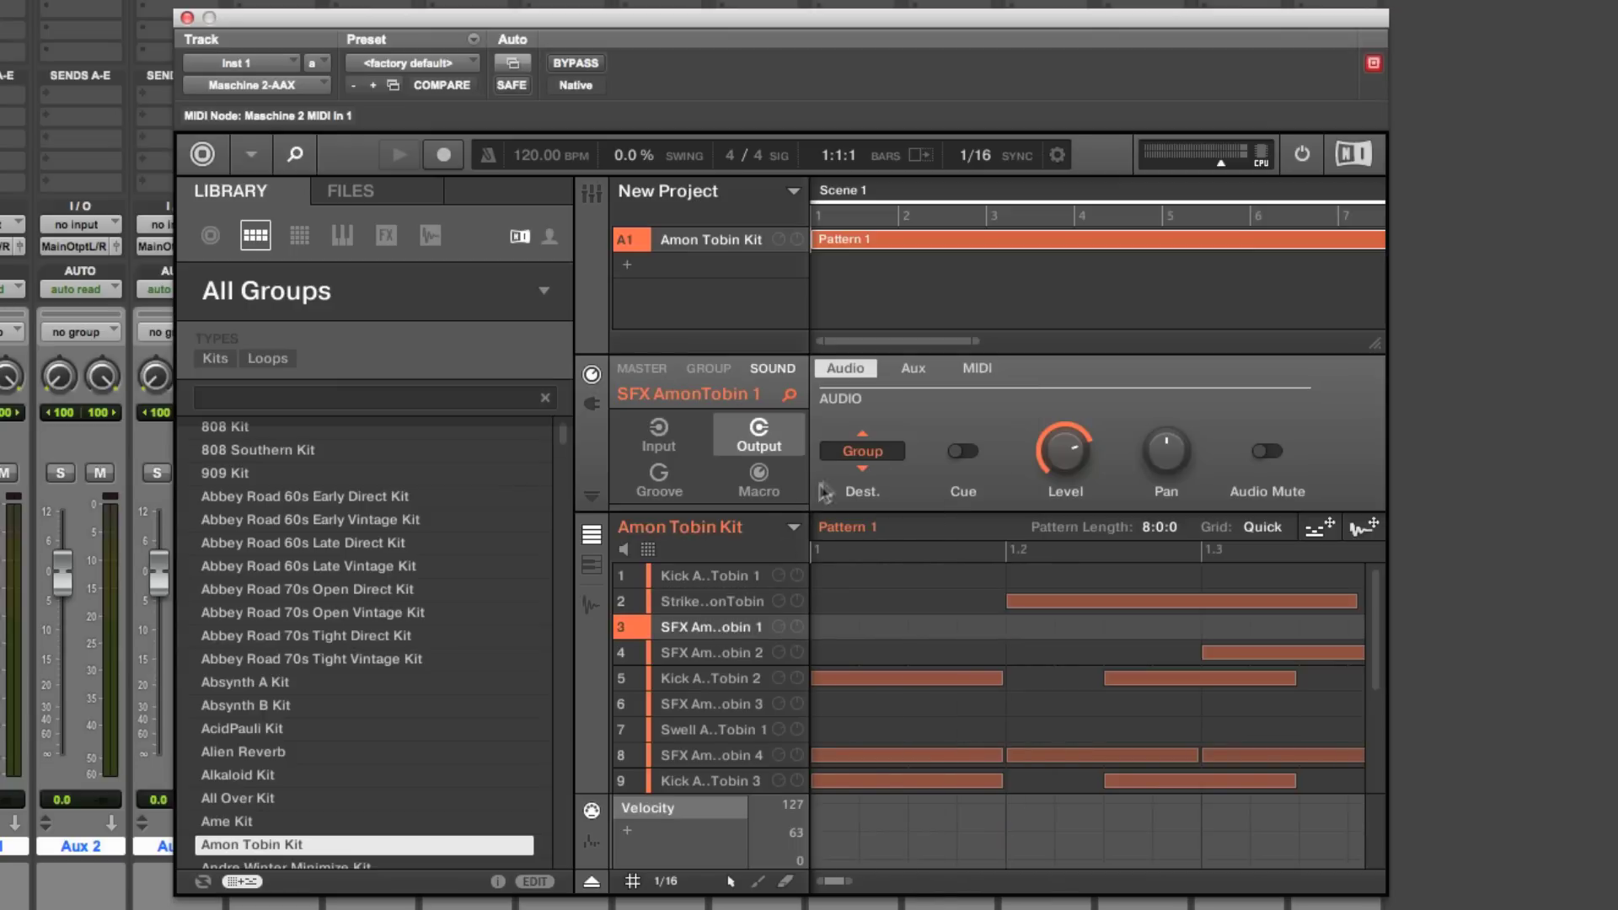
click(857, 455)
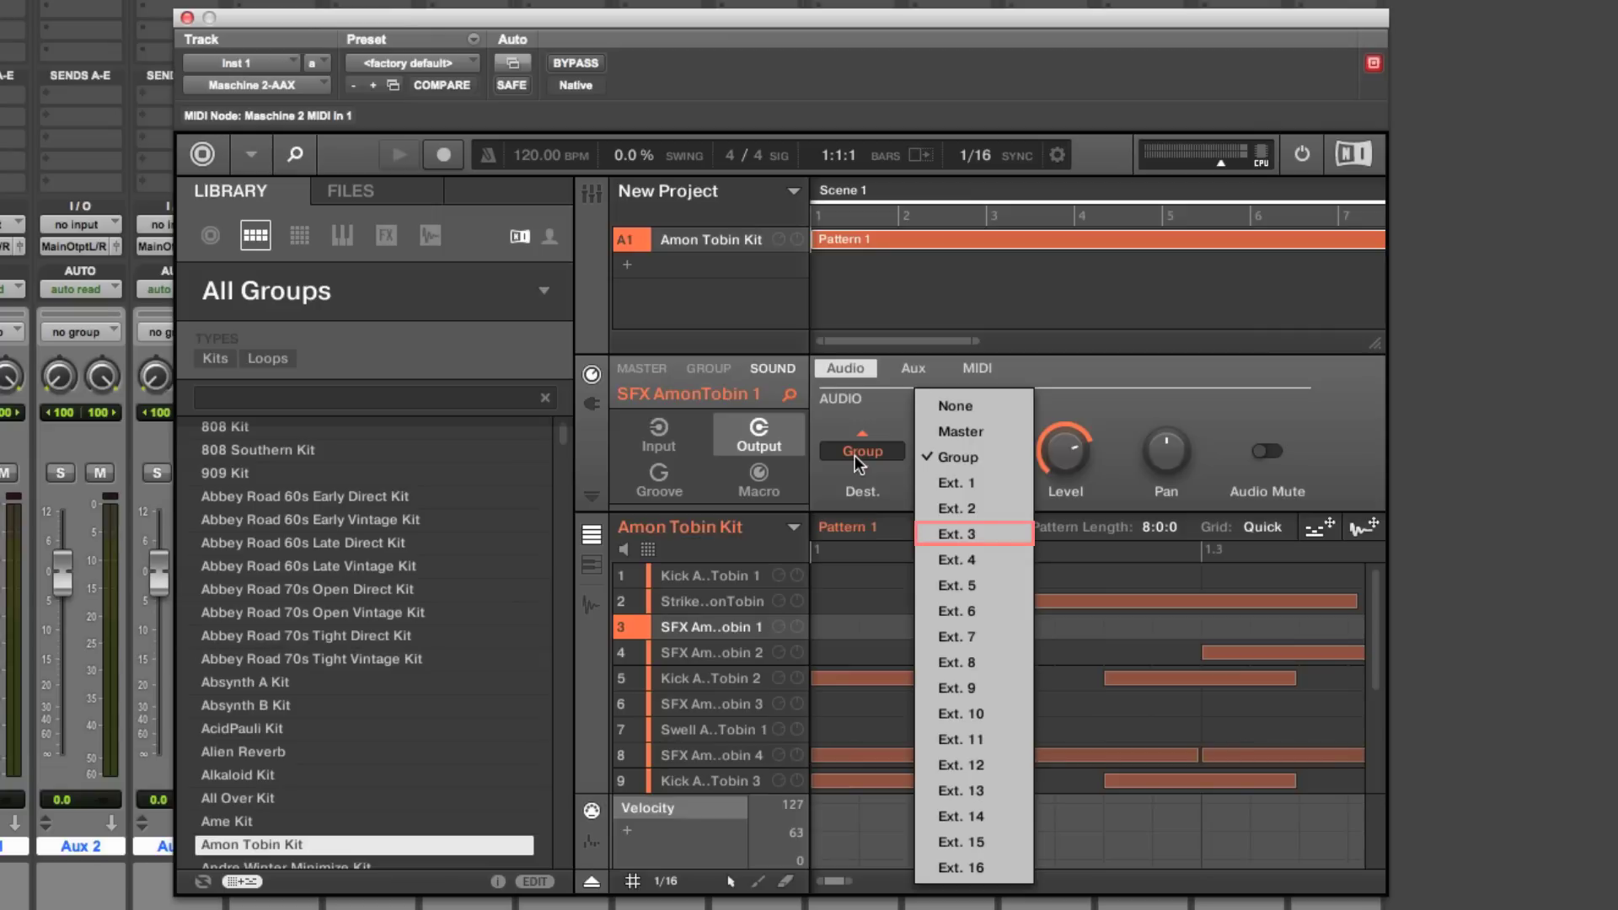
click(950, 534)
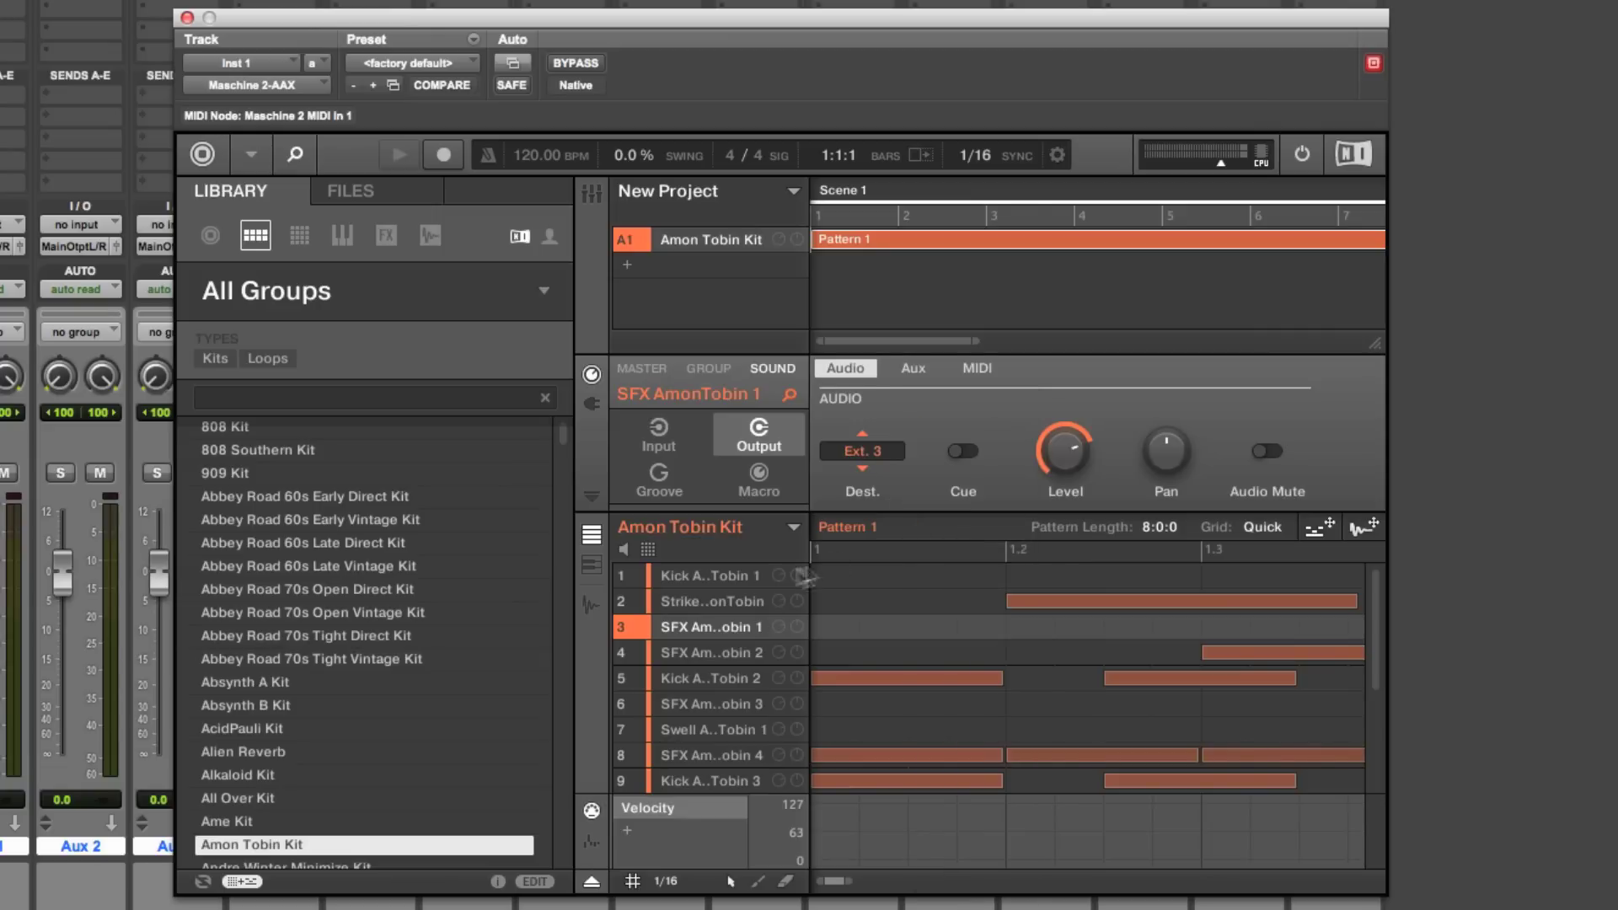
Route kit sounds 4 through 7 to Ext. 4 through Ext. 7.
click(705, 653)
click(713, 678)
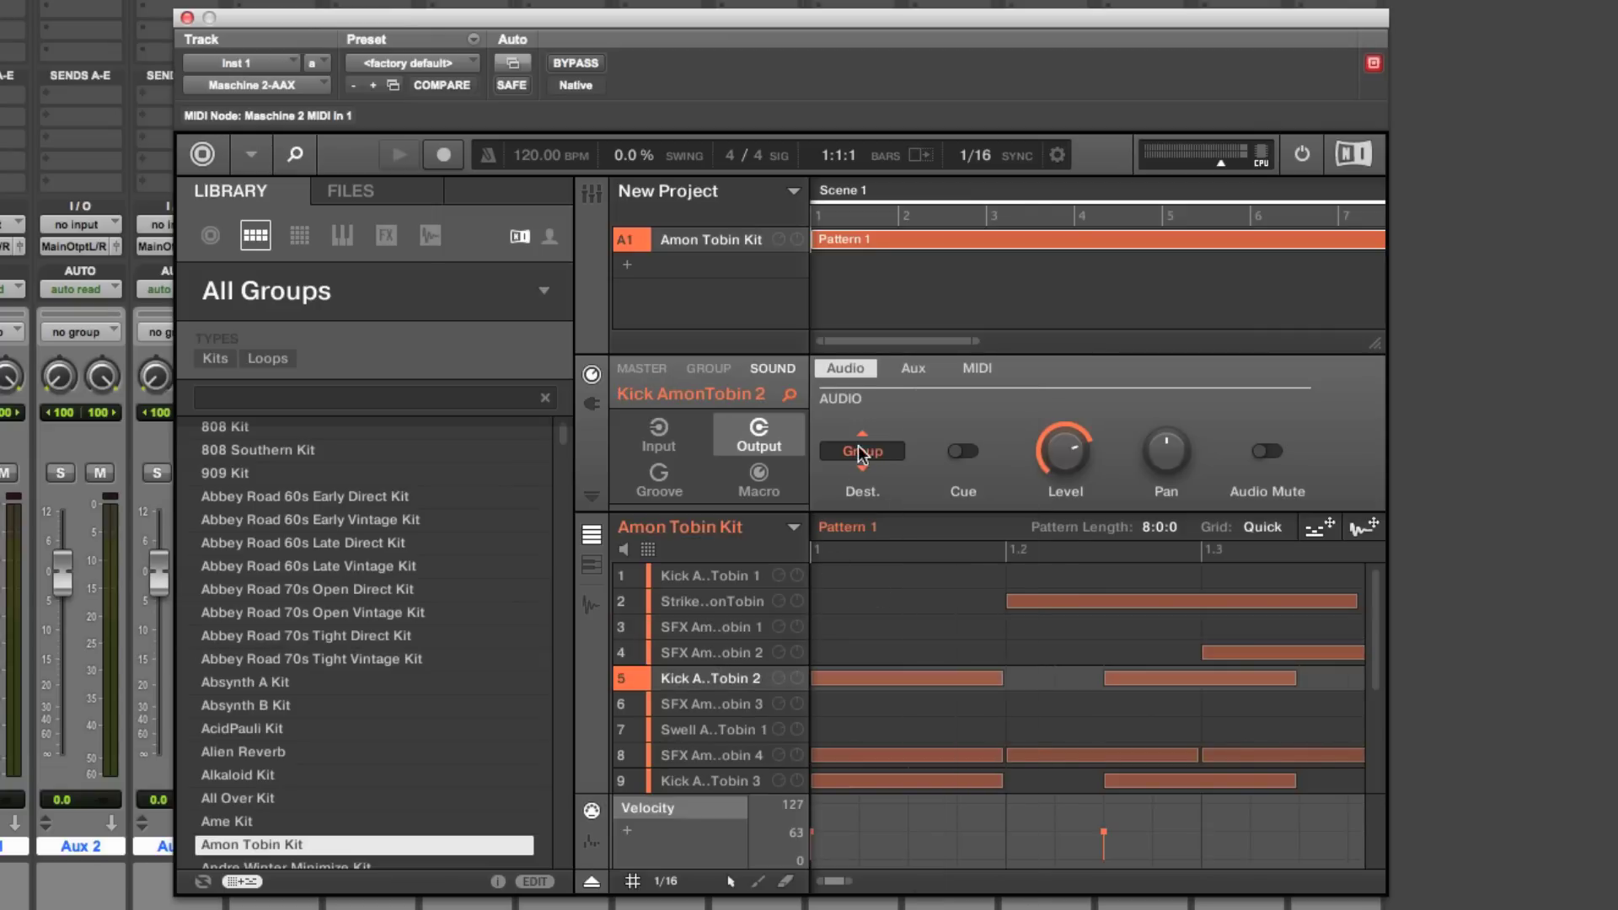
click(863, 451)
click(953, 587)
click(715, 704)
click(863, 452)
click(953, 613)
click(712, 730)
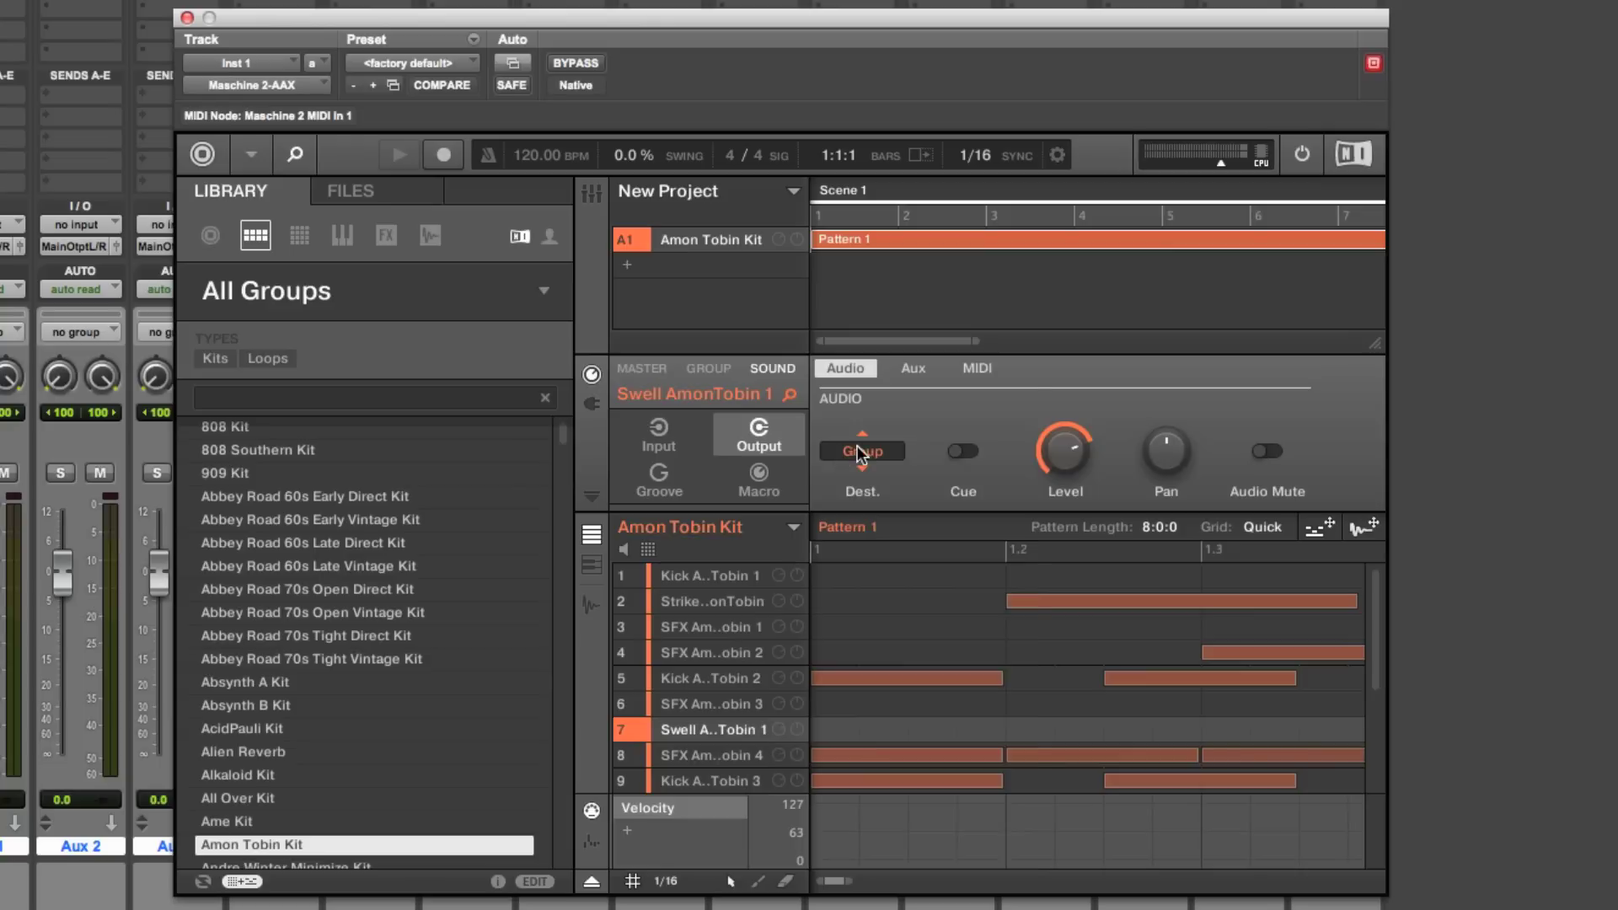
click(863, 451)
click(953, 641)
Route kit sounds 8 through 10 to Ext. 8 through Ext. 10.
click(712, 755)
click(863, 452)
click(949, 670)
click(712, 780)
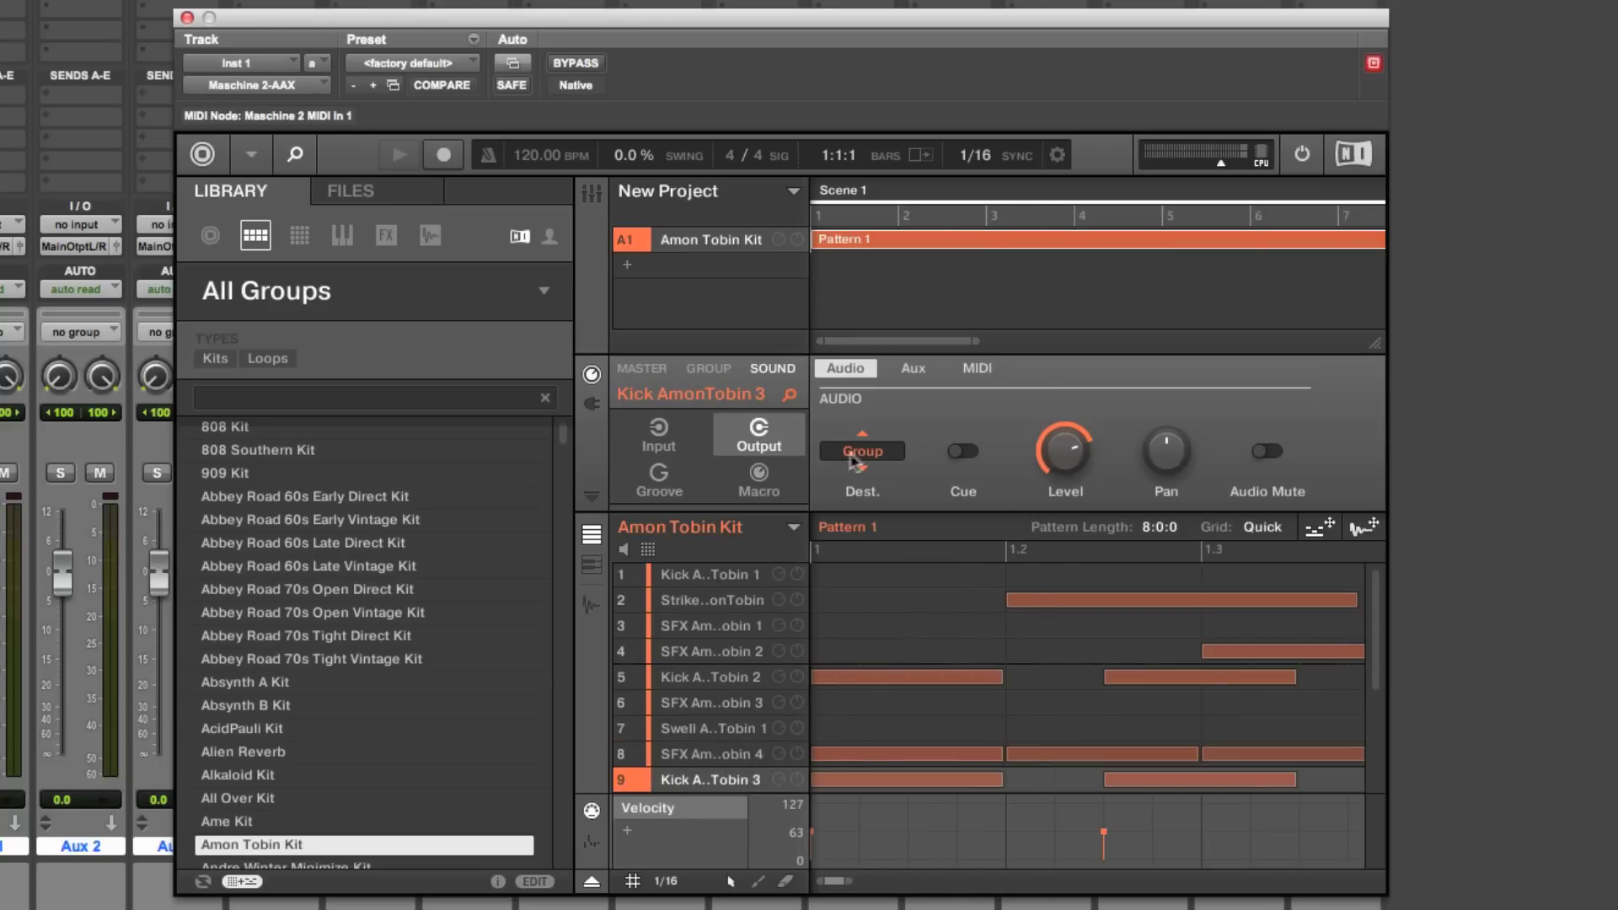
click(863, 451)
click(952, 693)
drag(1377, 643, 1360, 765)
click(712, 626)
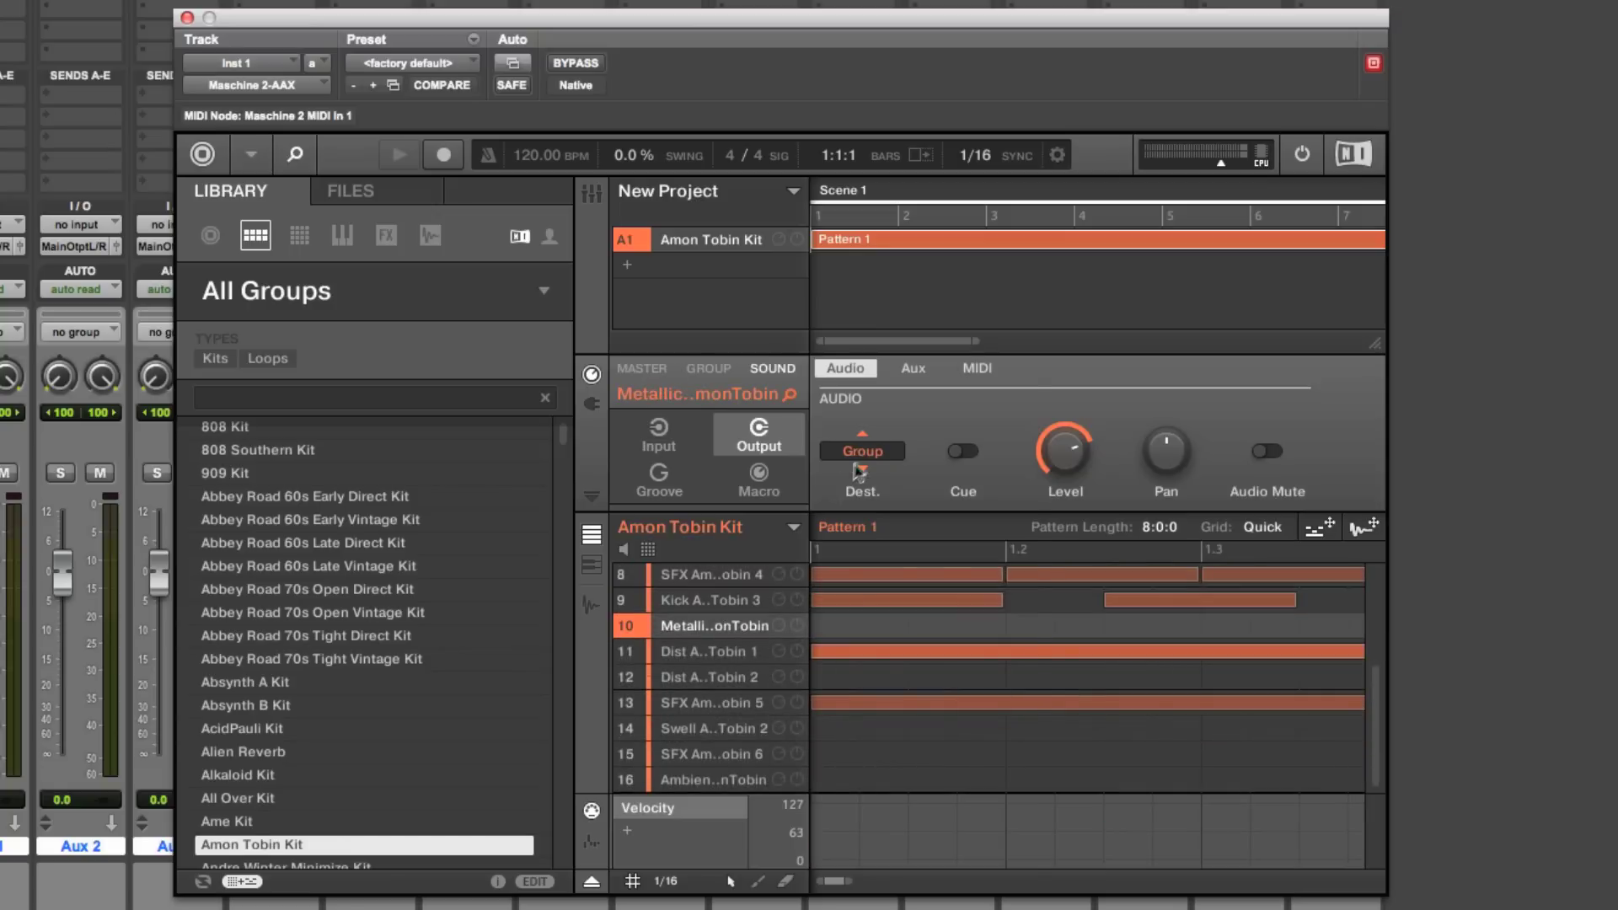
click(863, 451)
click(952, 714)
Route kit sounds 11 through 13 to Ext. 11 through Ext. 13.
click(712, 651)
click(863, 452)
click(961, 740)
click(712, 677)
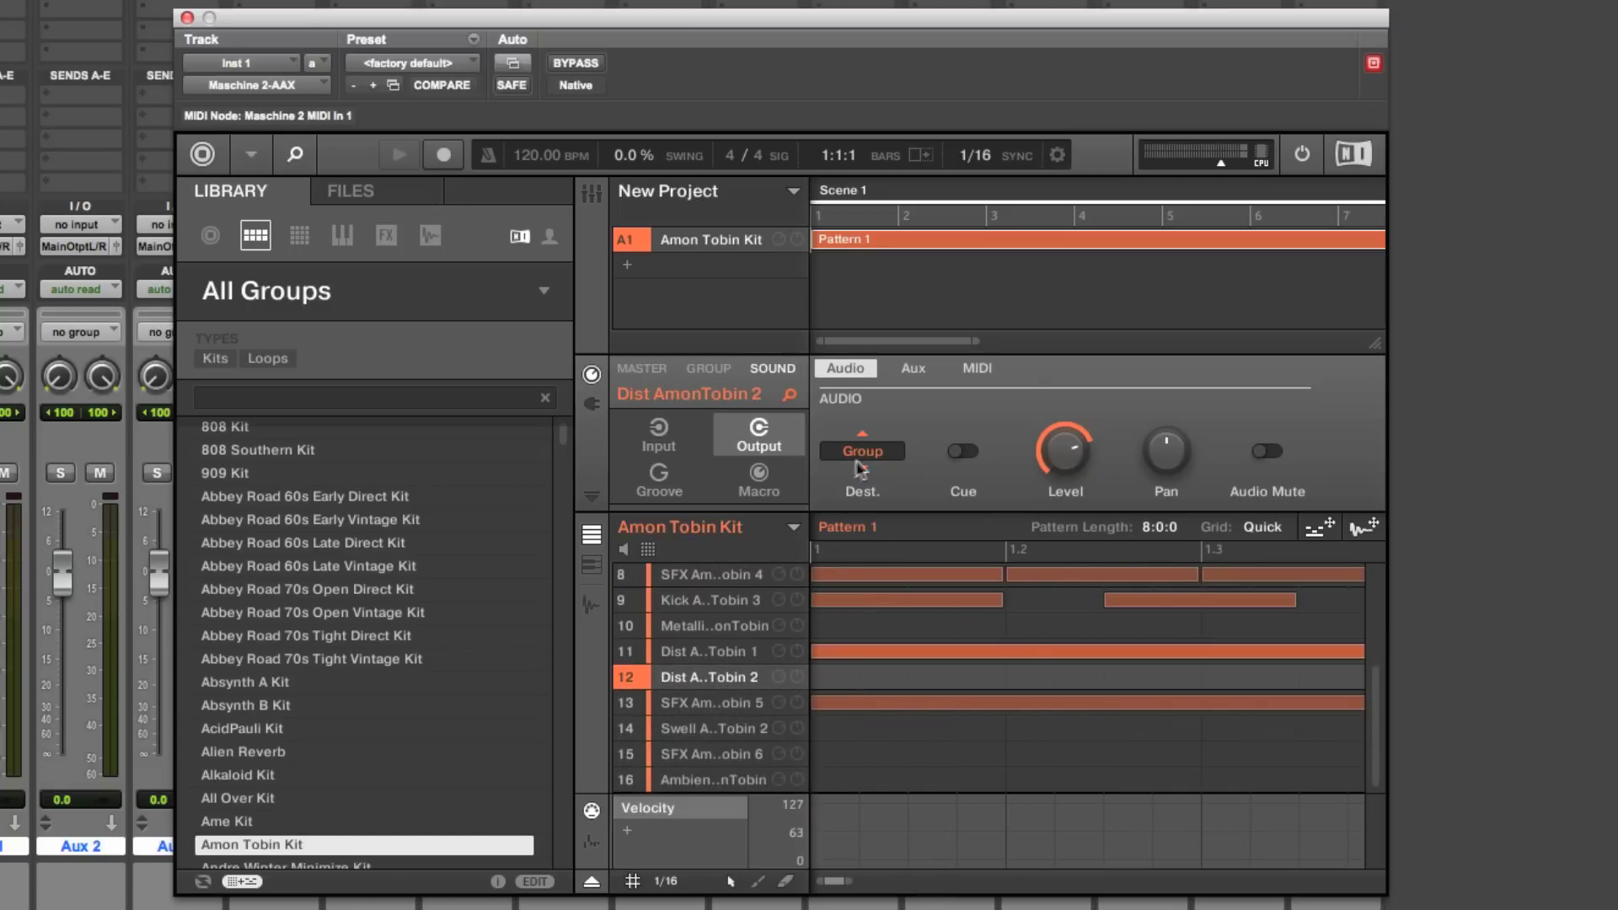
click(863, 452)
click(956, 765)
click(712, 702)
click(863, 451)
click(961, 790)
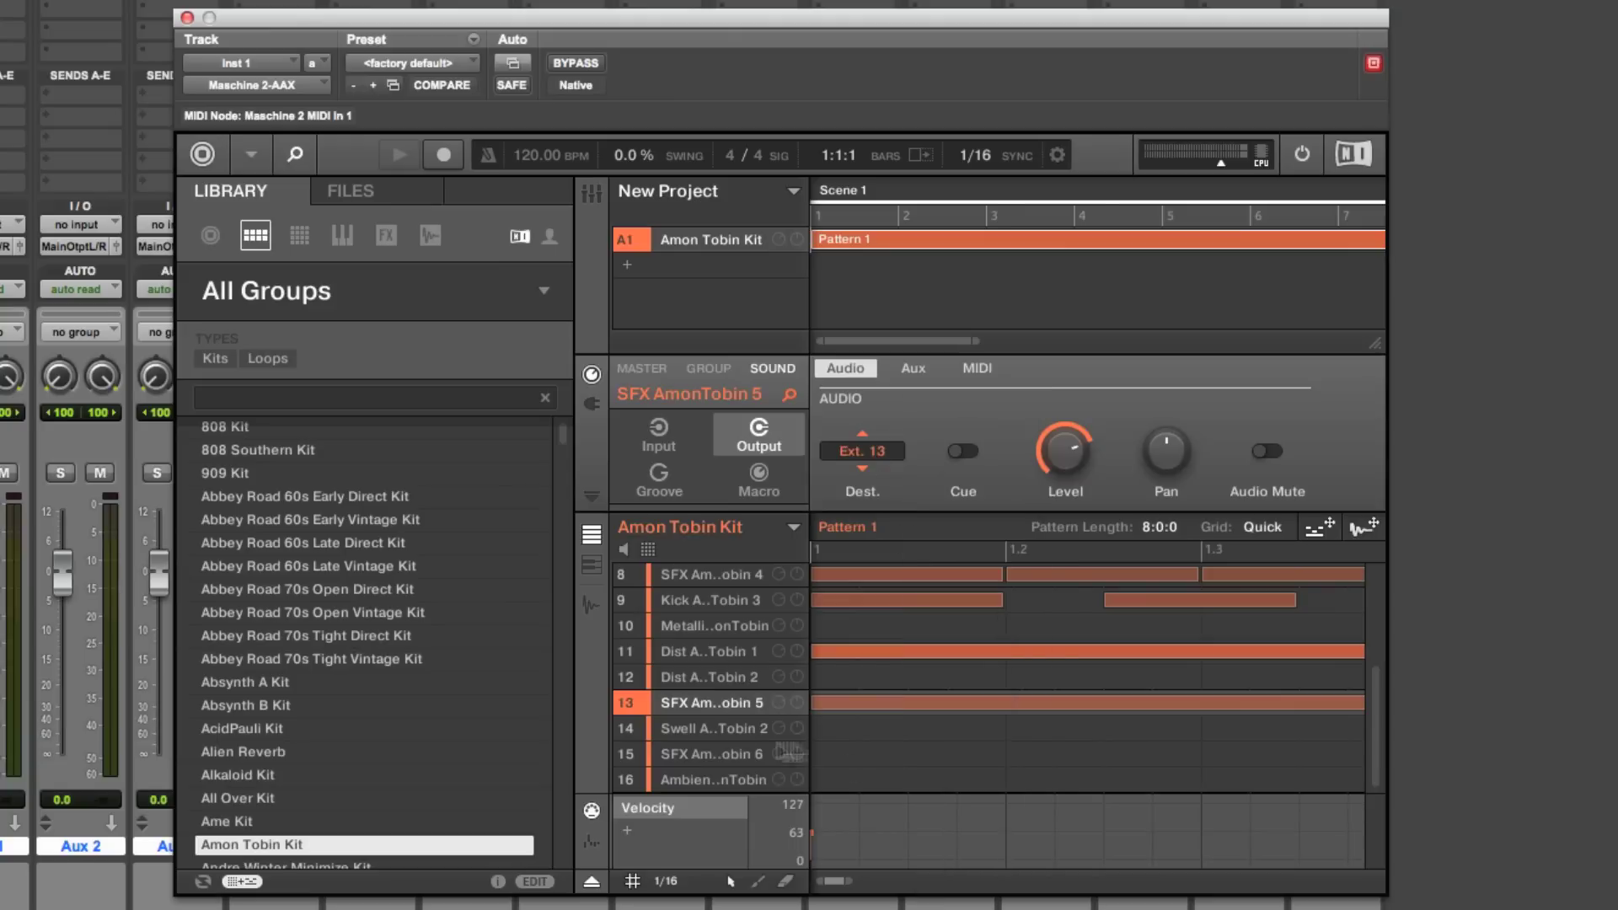
Route kit sounds 14 through 16 to Ext. 14 through Ext. 16.
click(712, 728)
click(863, 451)
click(961, 816)
click(712, 754)
click(863, 452)
click(961, 842)
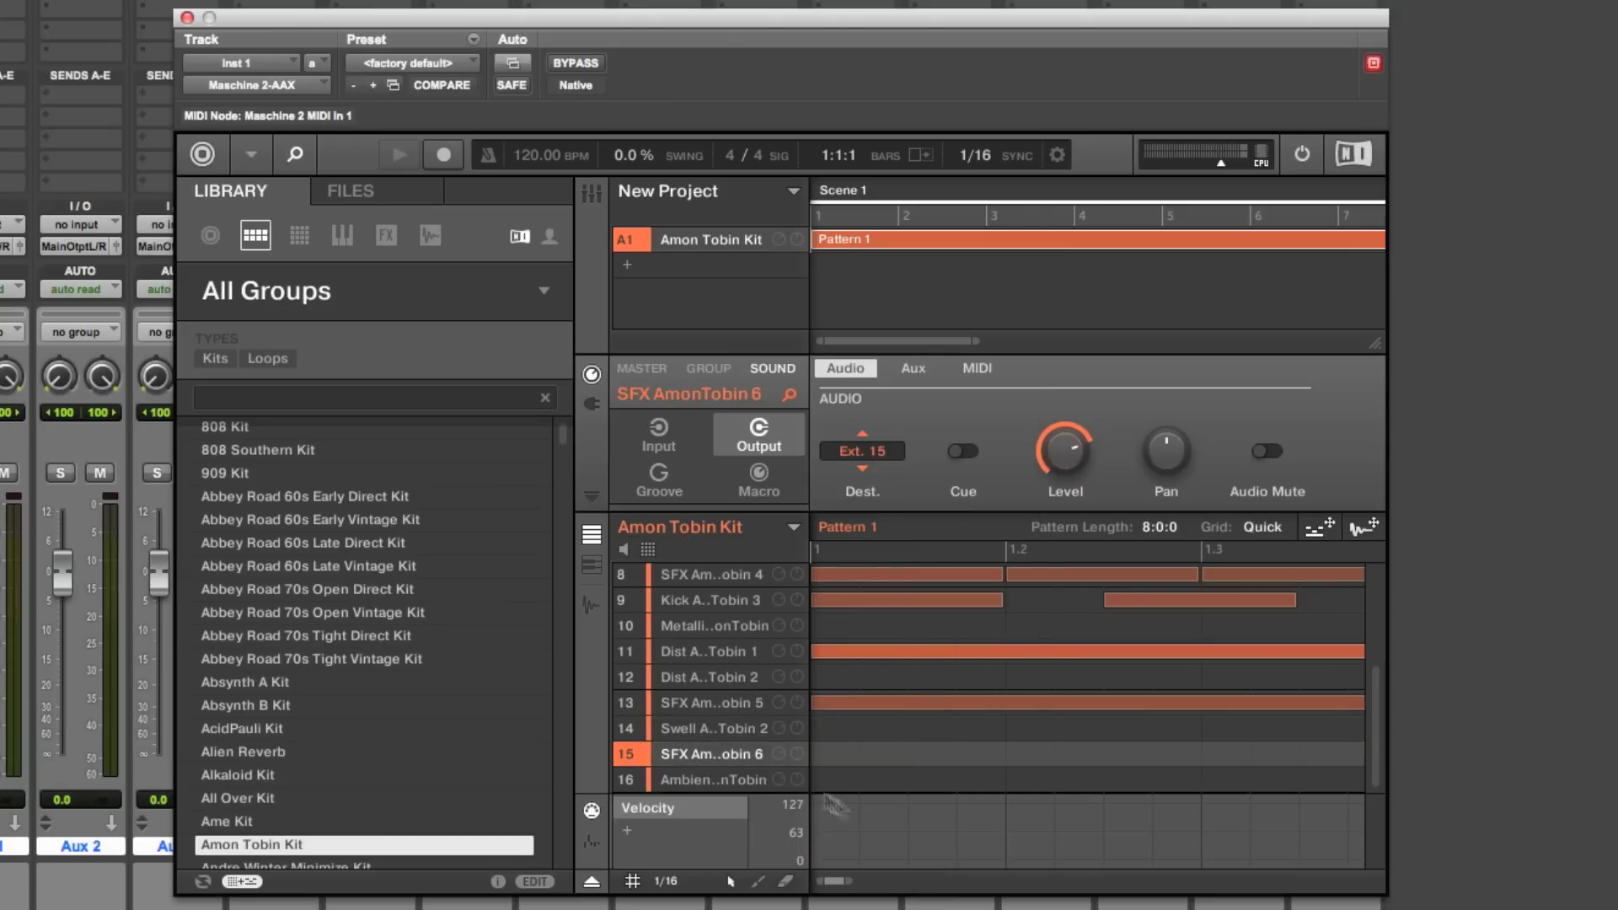
click(712, 780)
click(863, 451)
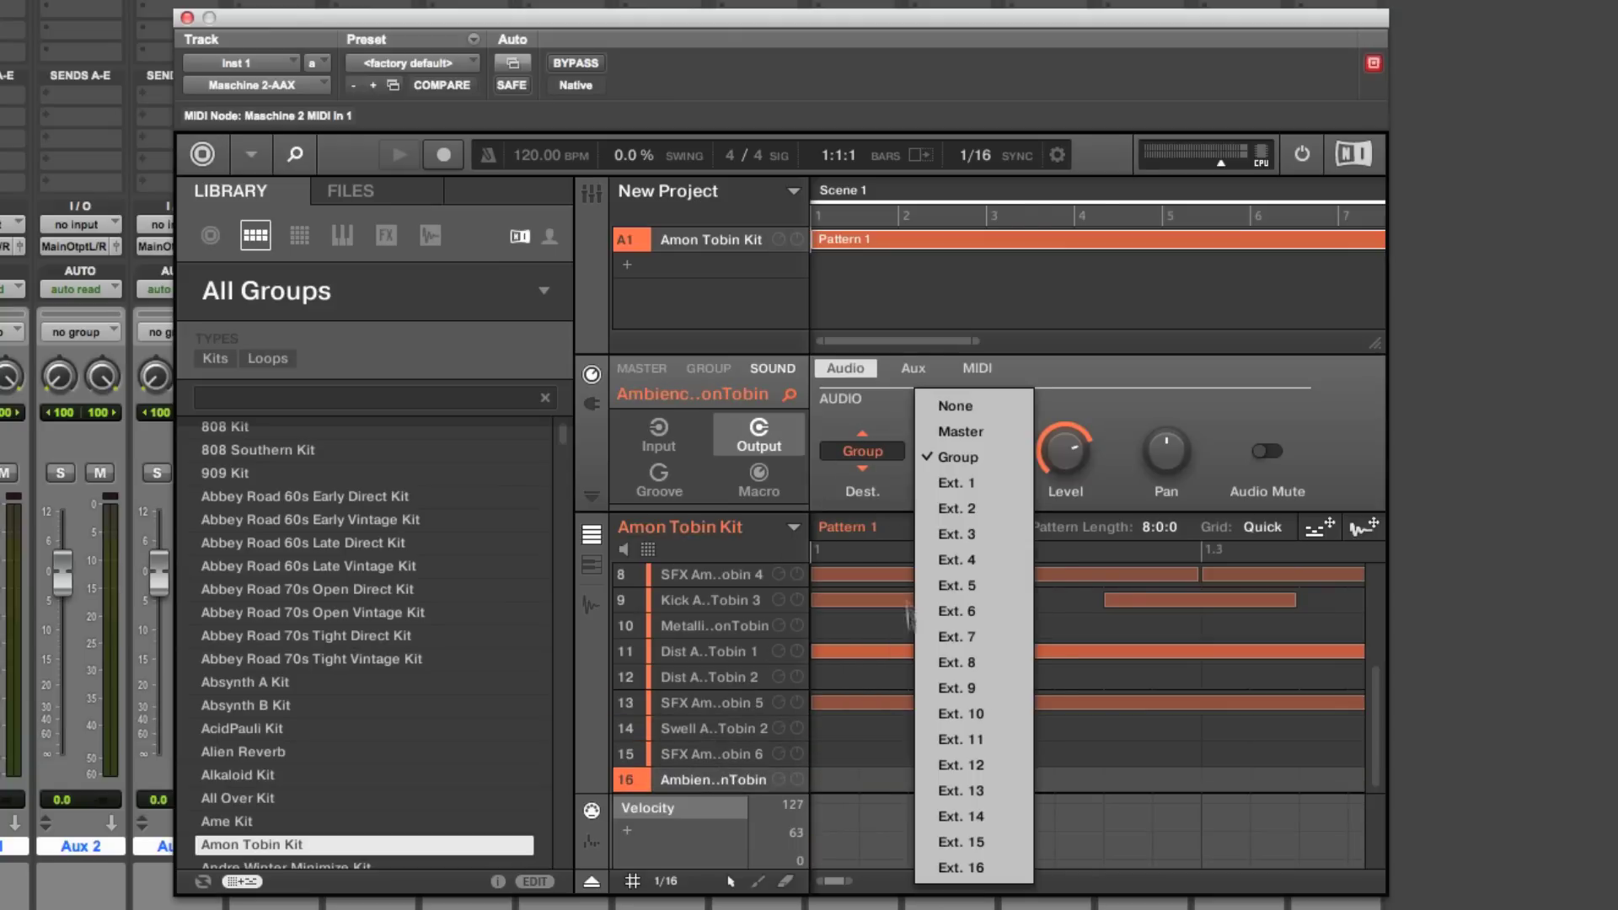
click(983, 868)
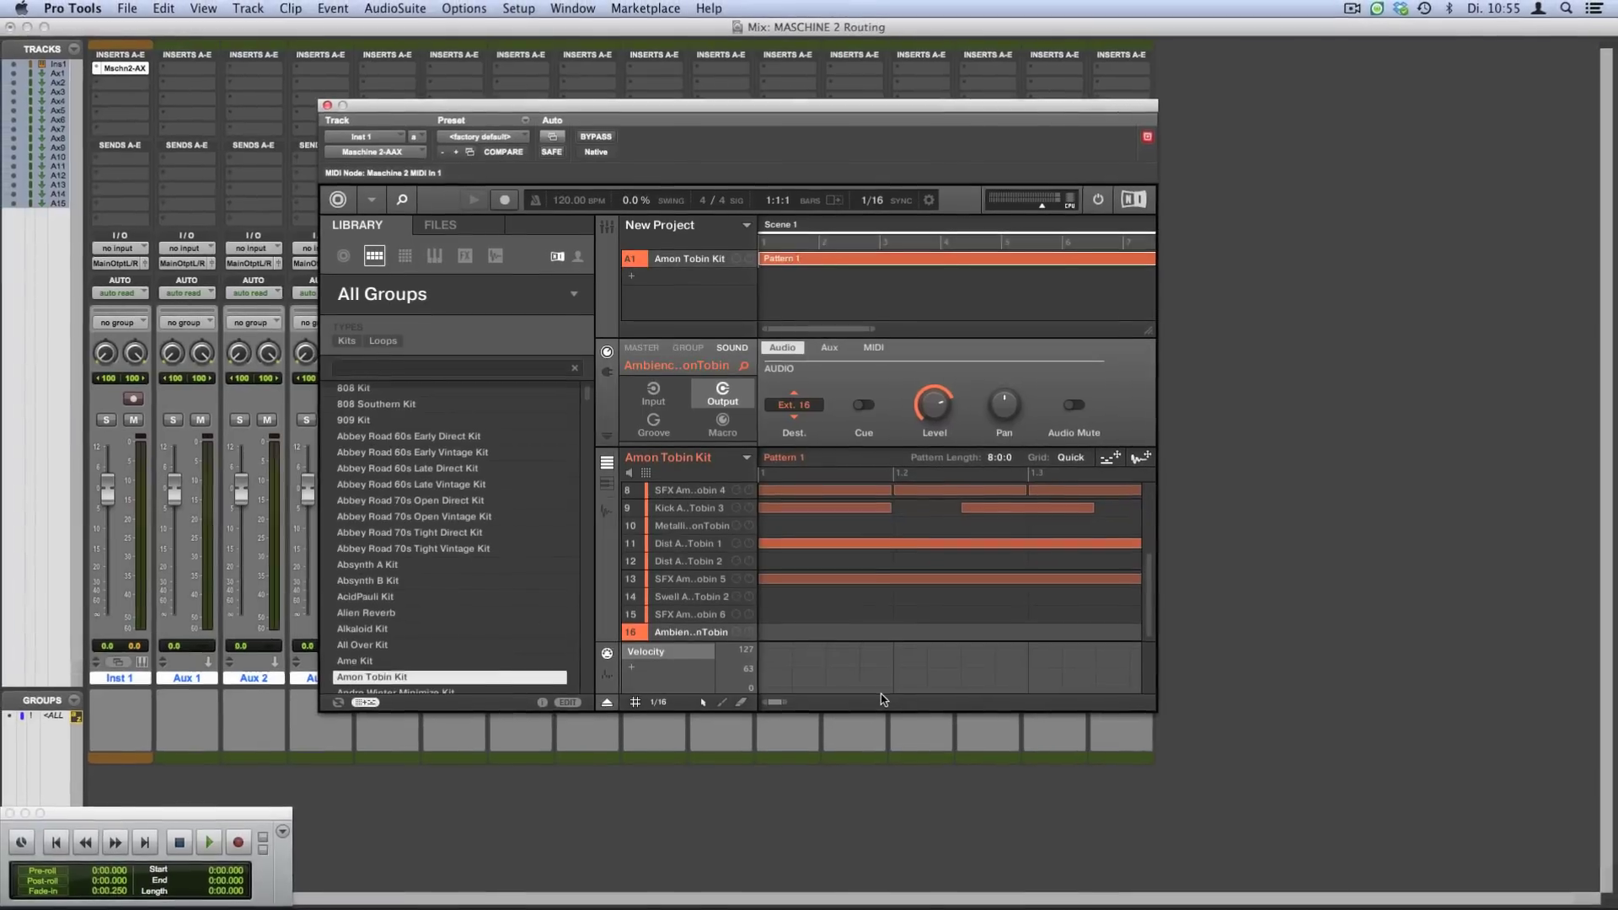
Close the Maschine 2 plug-in window to reveal the Inst 1 and Aux 1–15 strips.
click(327, 105)
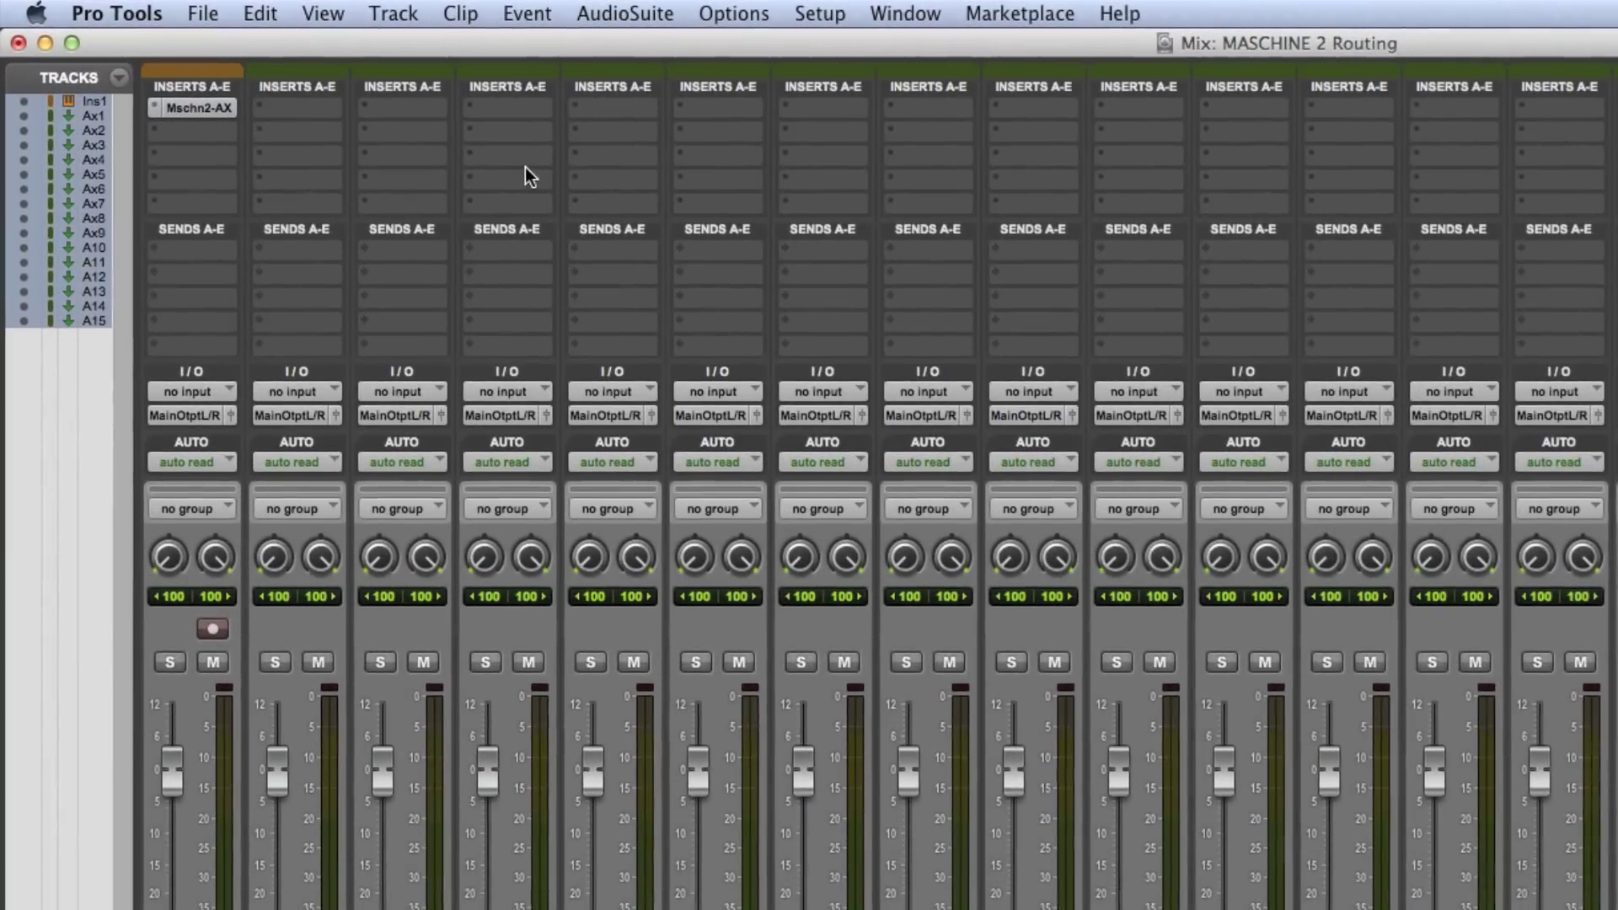
Set the inputs of Aux 1–3 to Maschine 2-AAX outputs Ext. 2, 3 and 4.
click(334, 390)
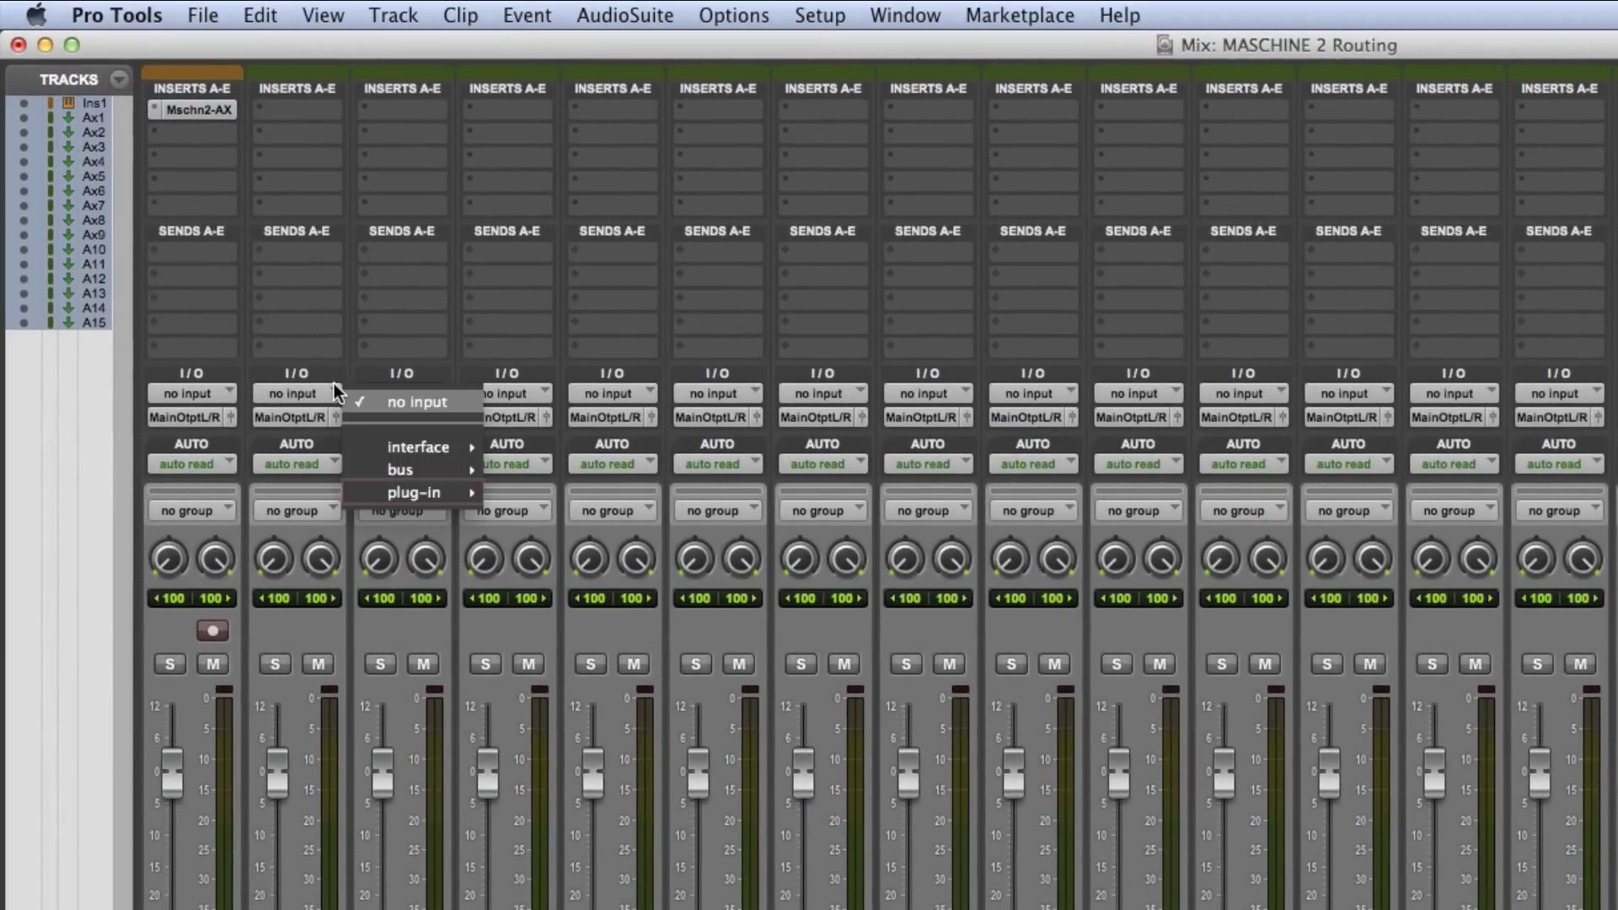
mouse_move(426, 497)
mouse_move(586, 497)
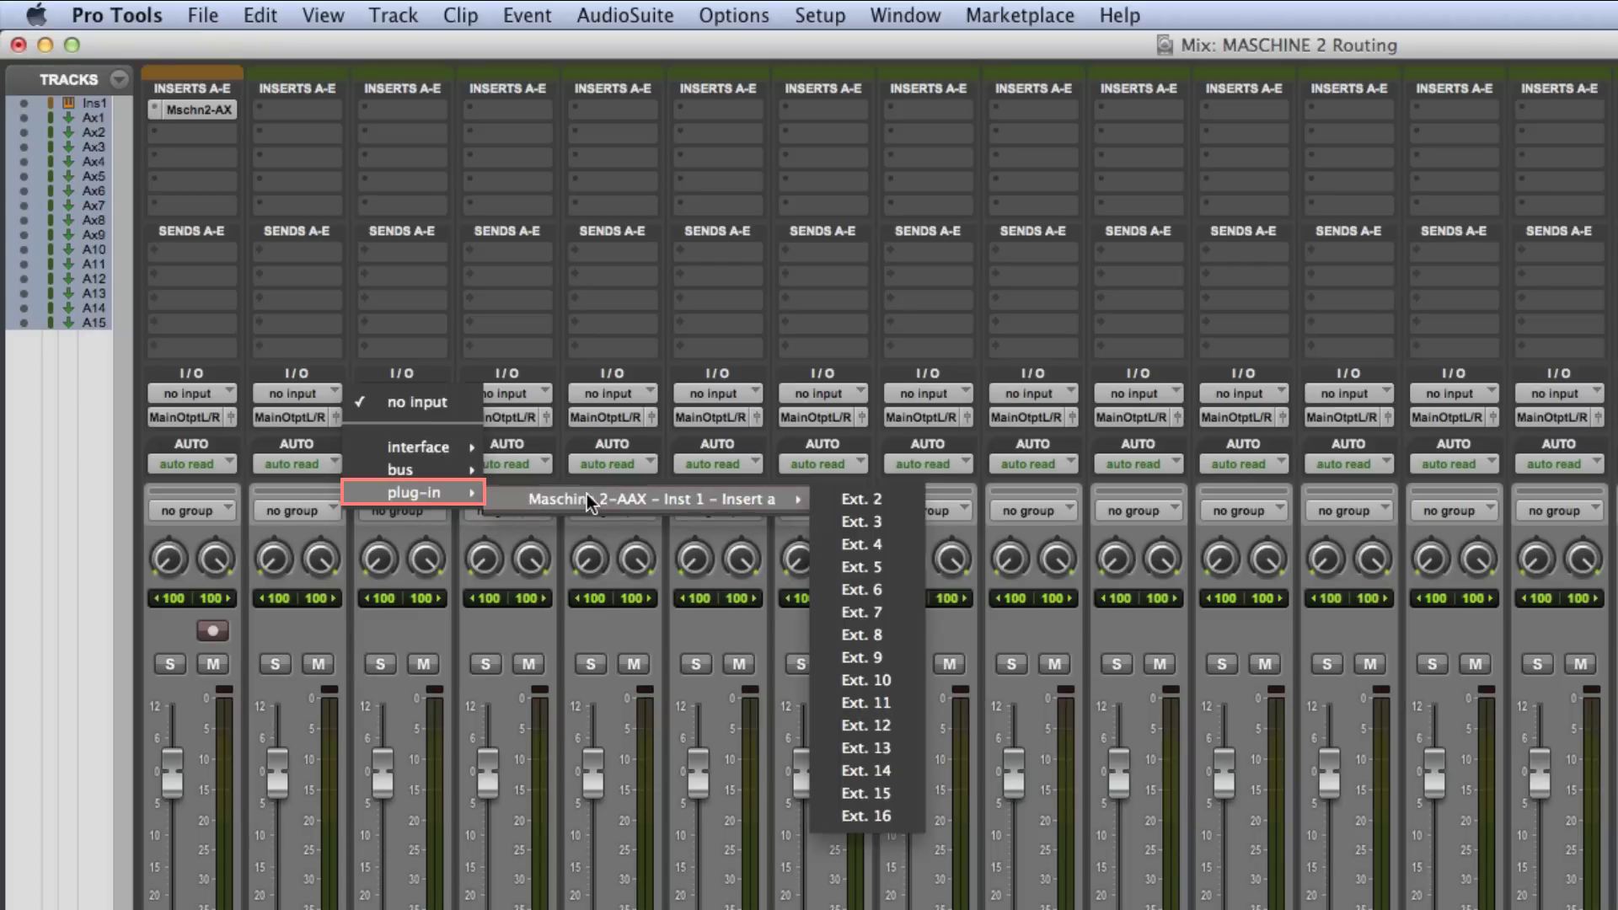
click(840, 500)
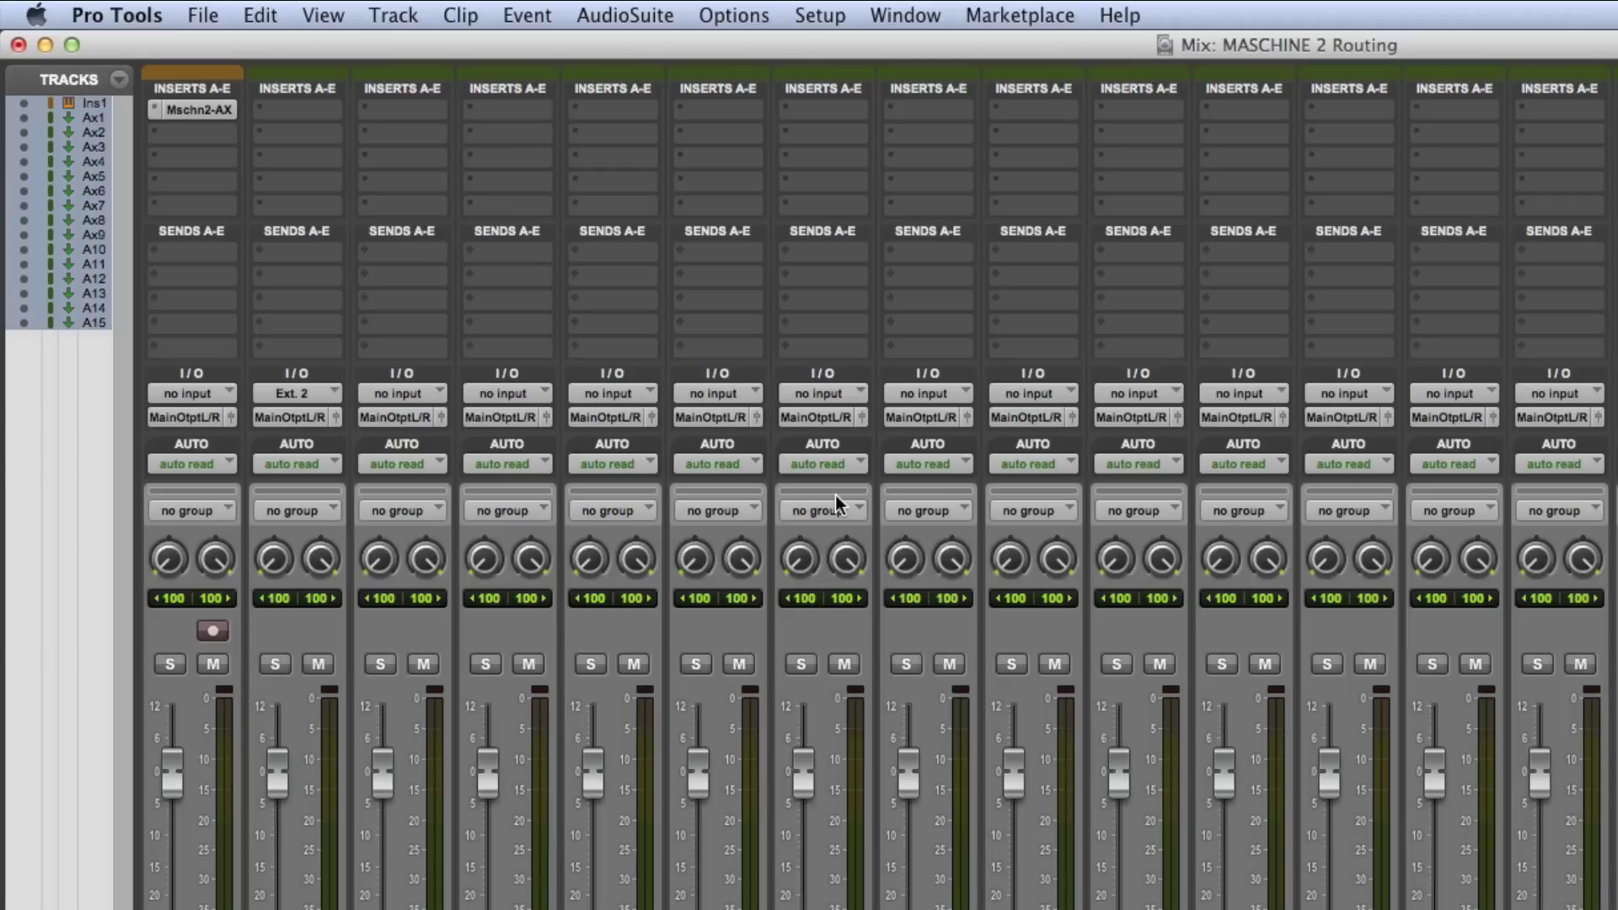
click(436, 391)
mouse_move(540, 493)
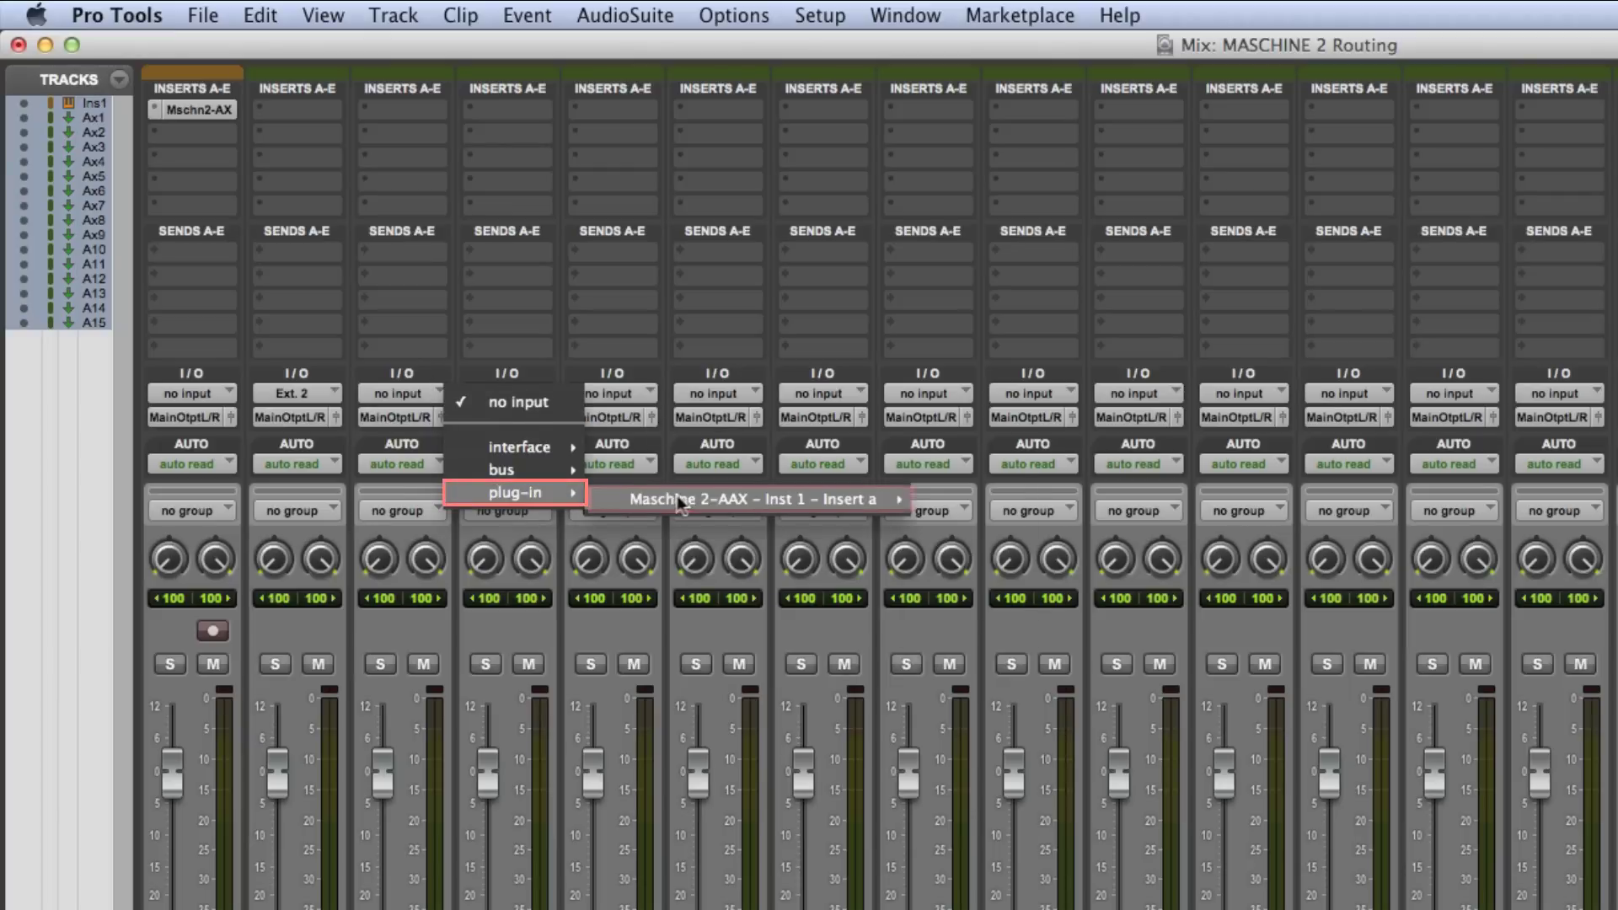
mouse_move(679, 497)
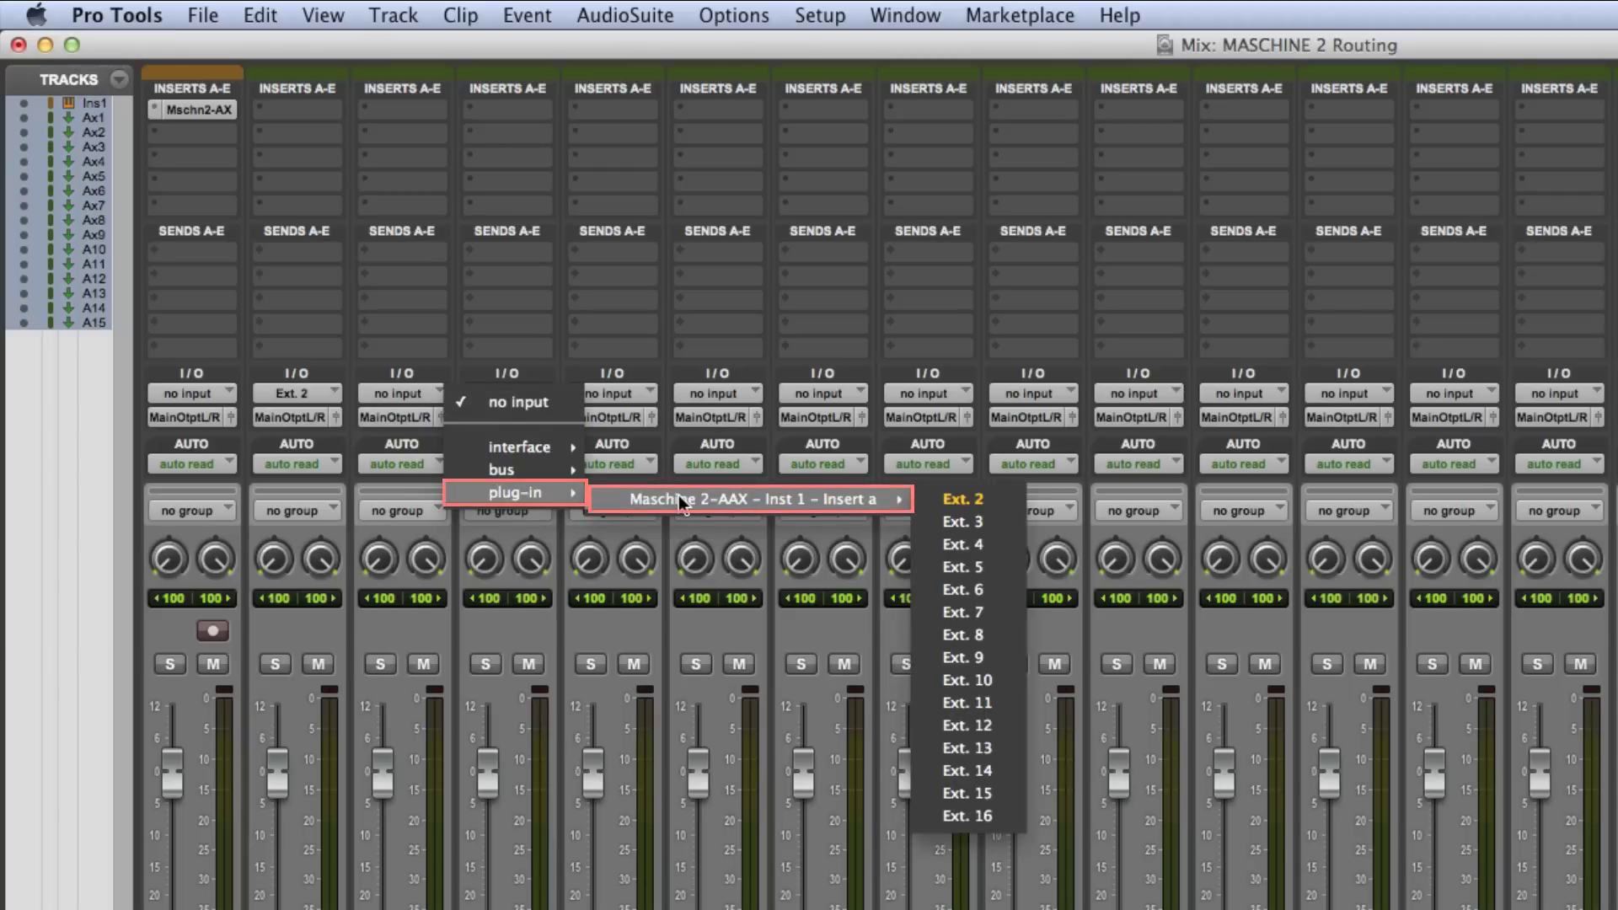
click(953, 526)
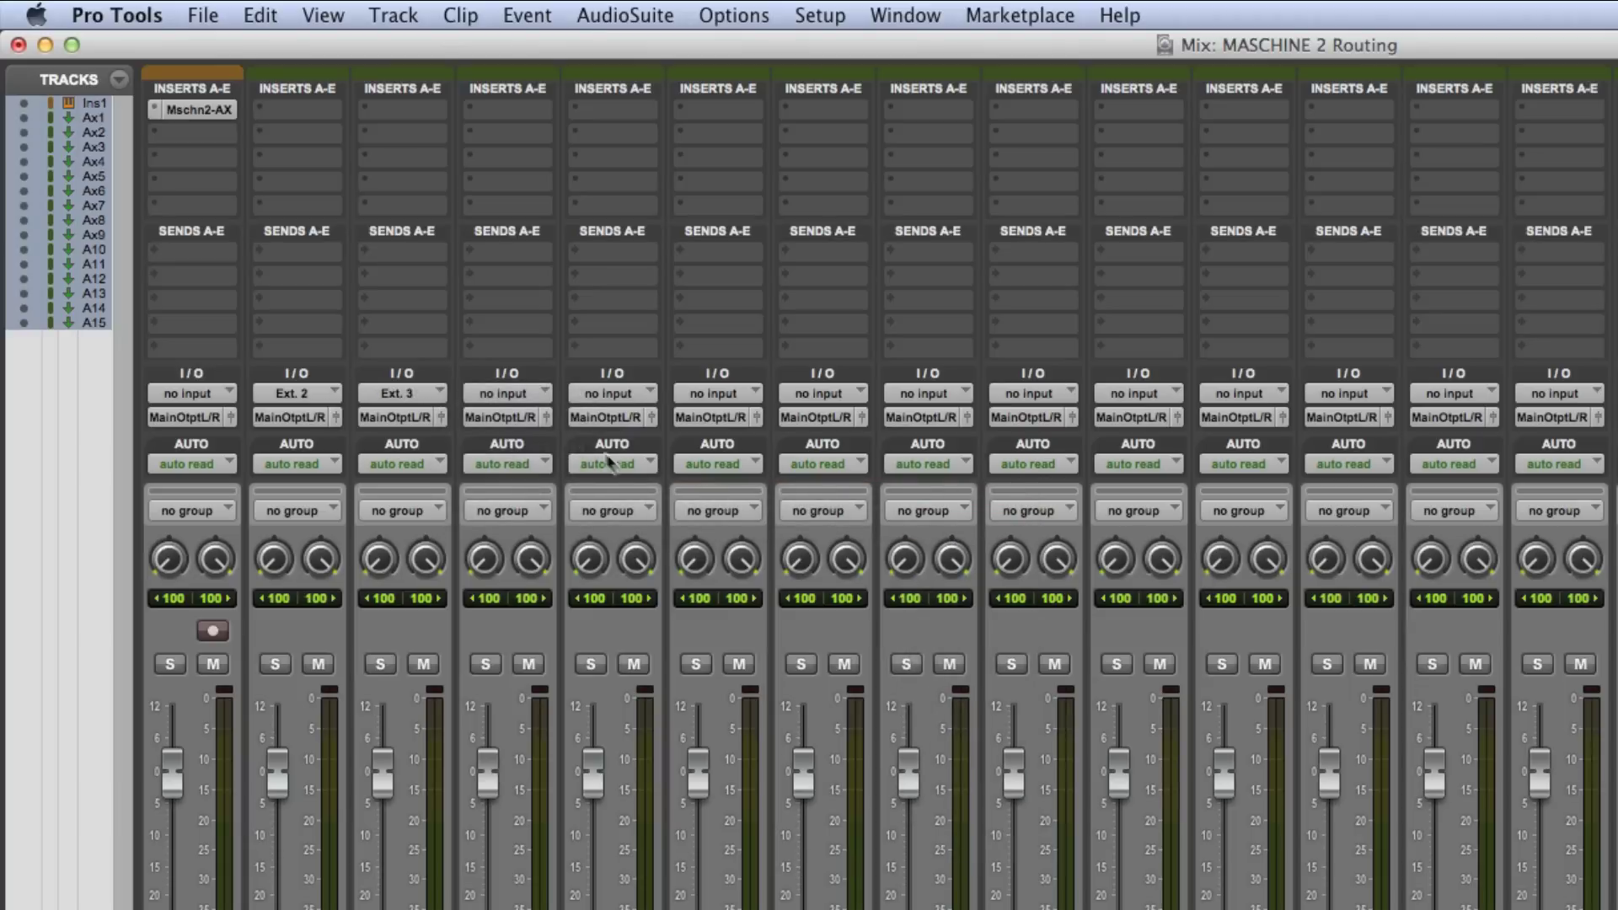
click(539, 393)
mouse_move(615, 488)
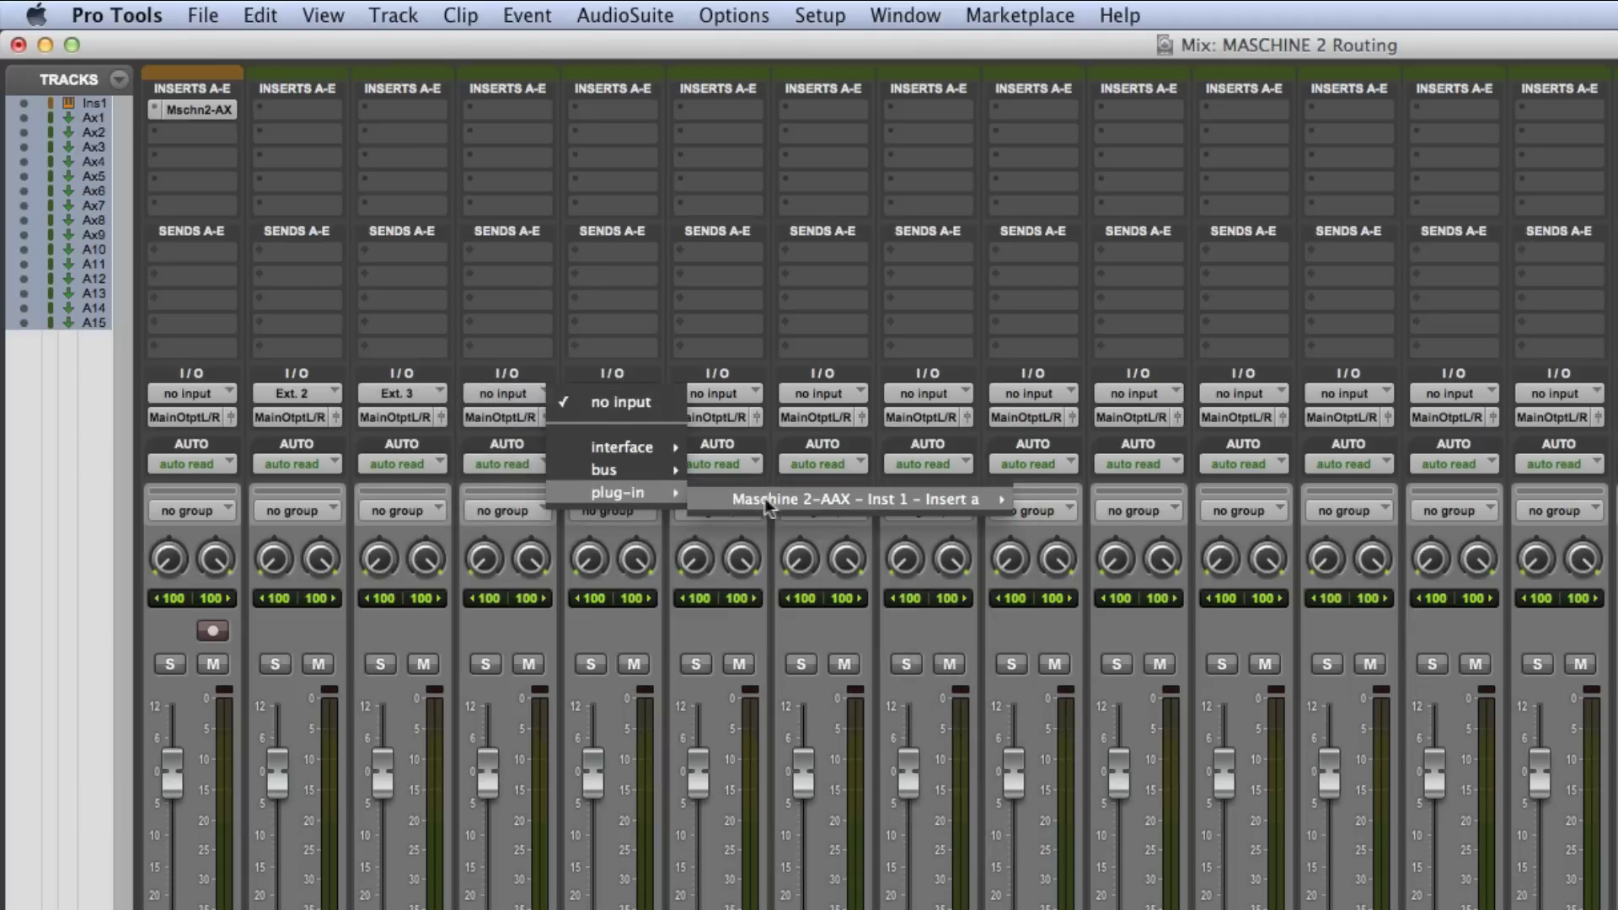
mouse_move(853, 506)
click(1045, 553)
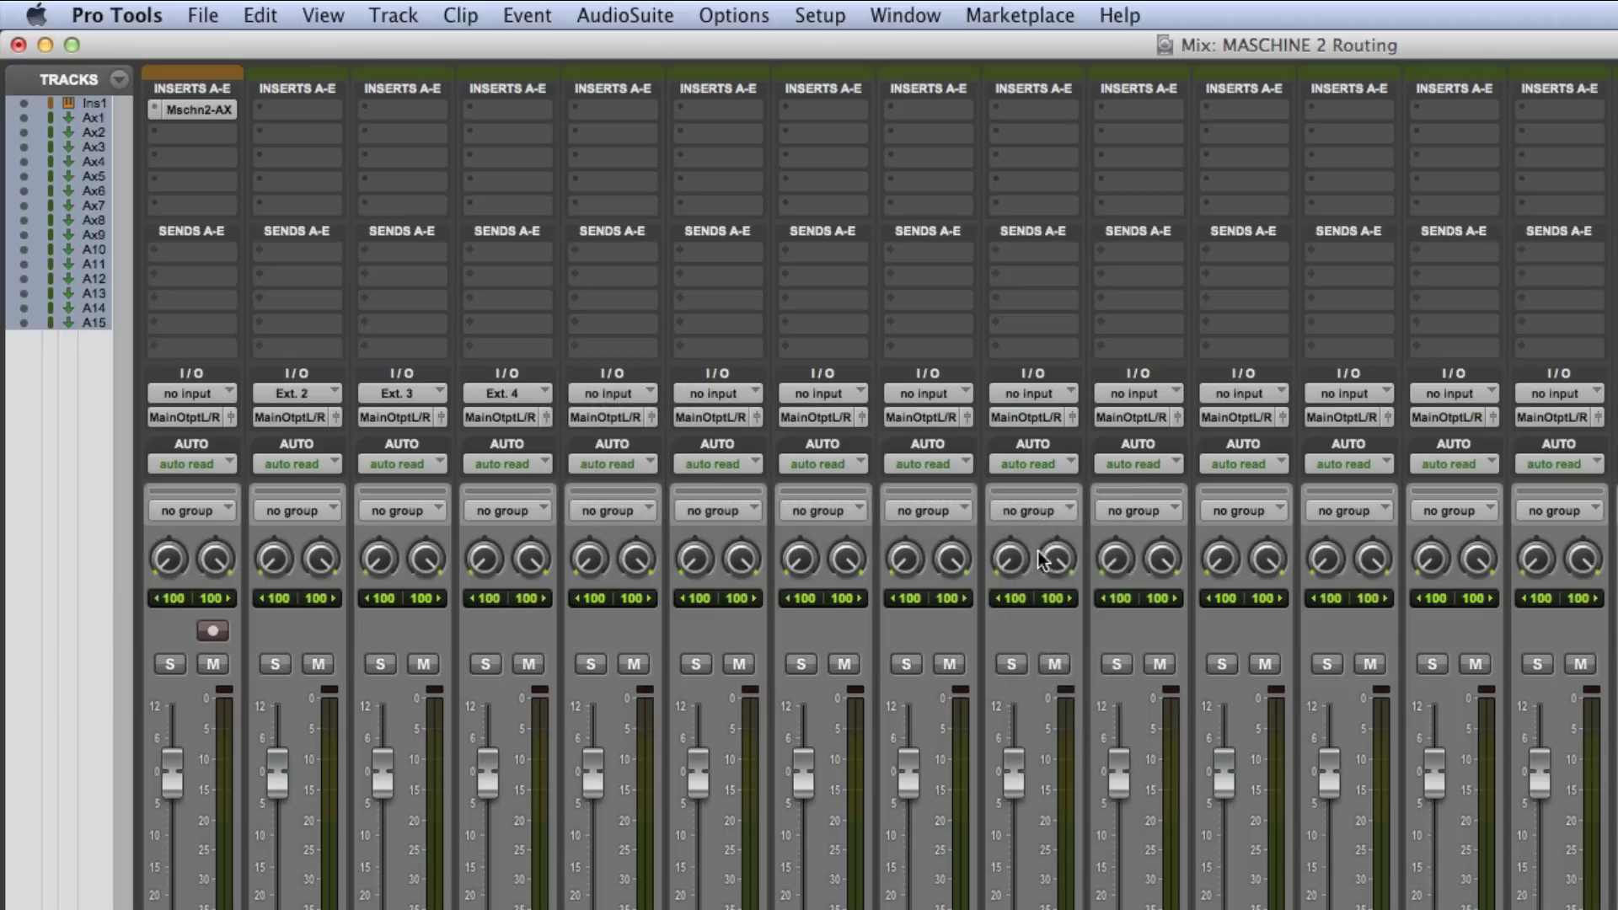
Set the inputs of Aux 4–6 to Maschine outputs Ext. 5, 6 and 7.
click(639, 393)
mouse_move(704, 491)
mouse_move(867, 494)
click(1155, 562)
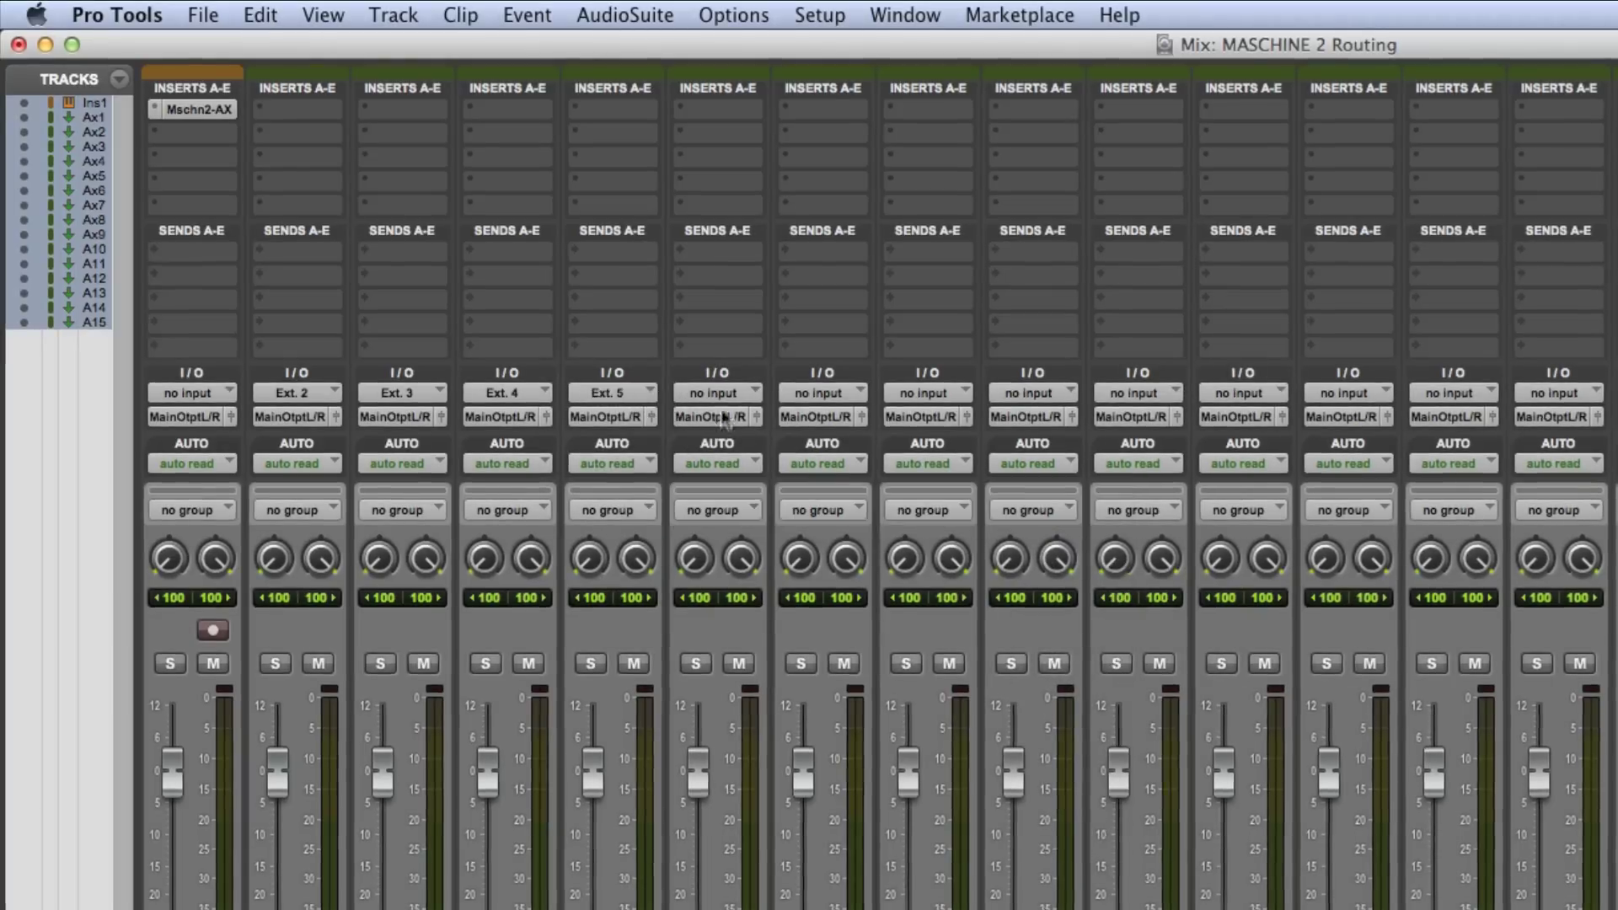
click(746, 392)
mouse_move(1070, 497)
click(1280, 586)
click(858, 393)
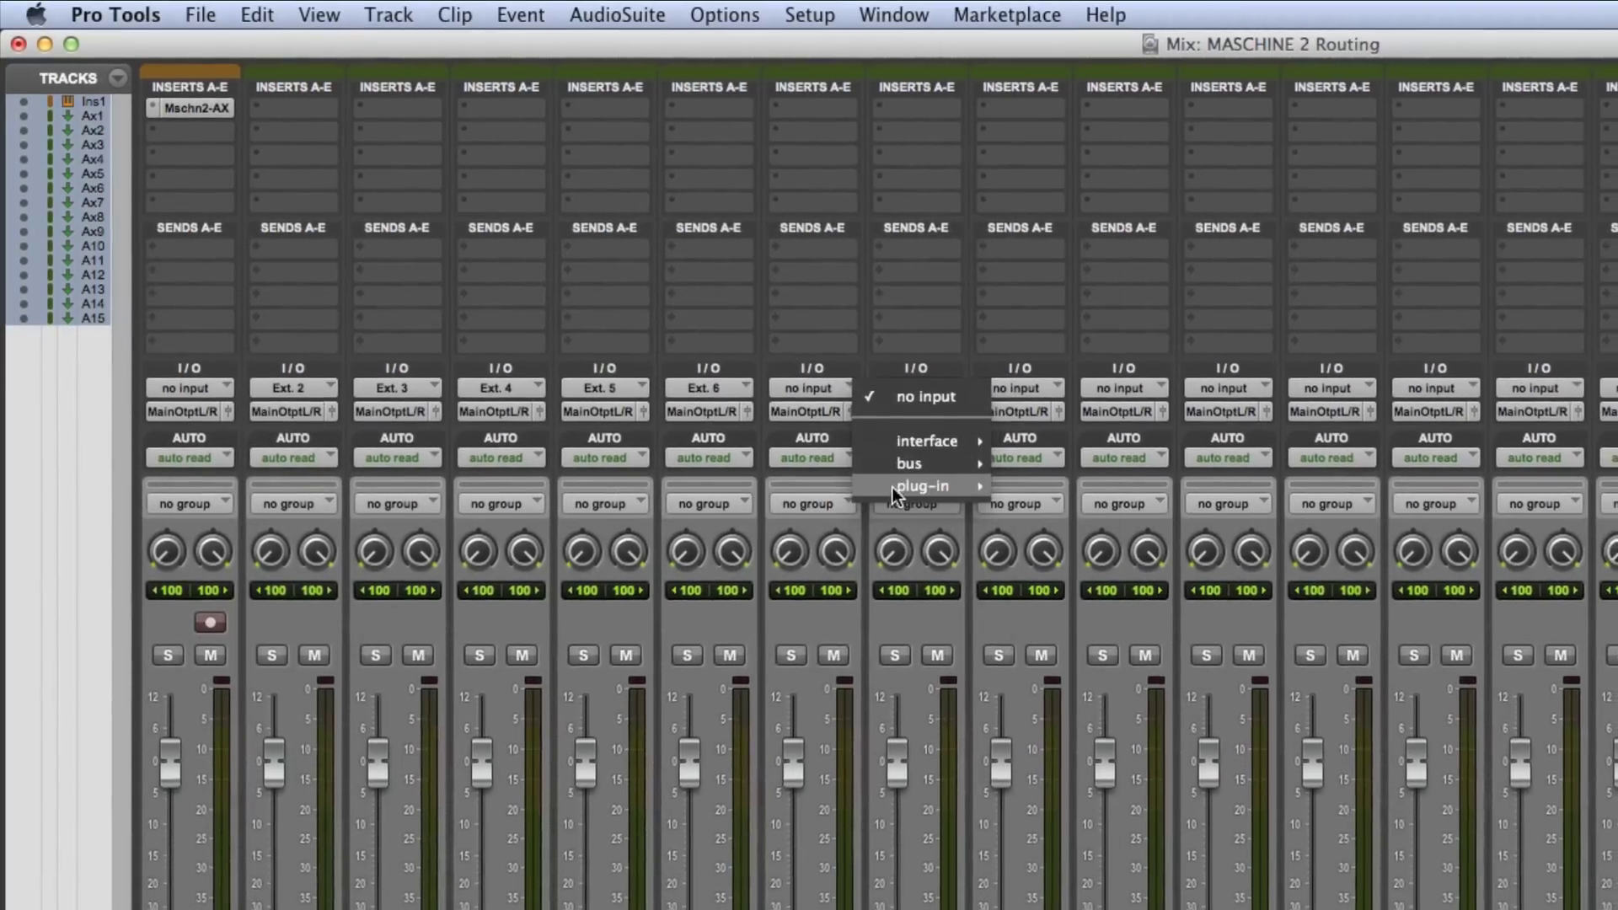
mouse_move(893, 487)
mouse_move(1176, 497)
click(1384, 609)
Set the inputs of Aux 7–9 to Maschine outputs Ext. 8, 9 and 10.
click(948, 392)
mouse_move(999, 477)
mouse_move(1188, 473)
click(1395, 604)
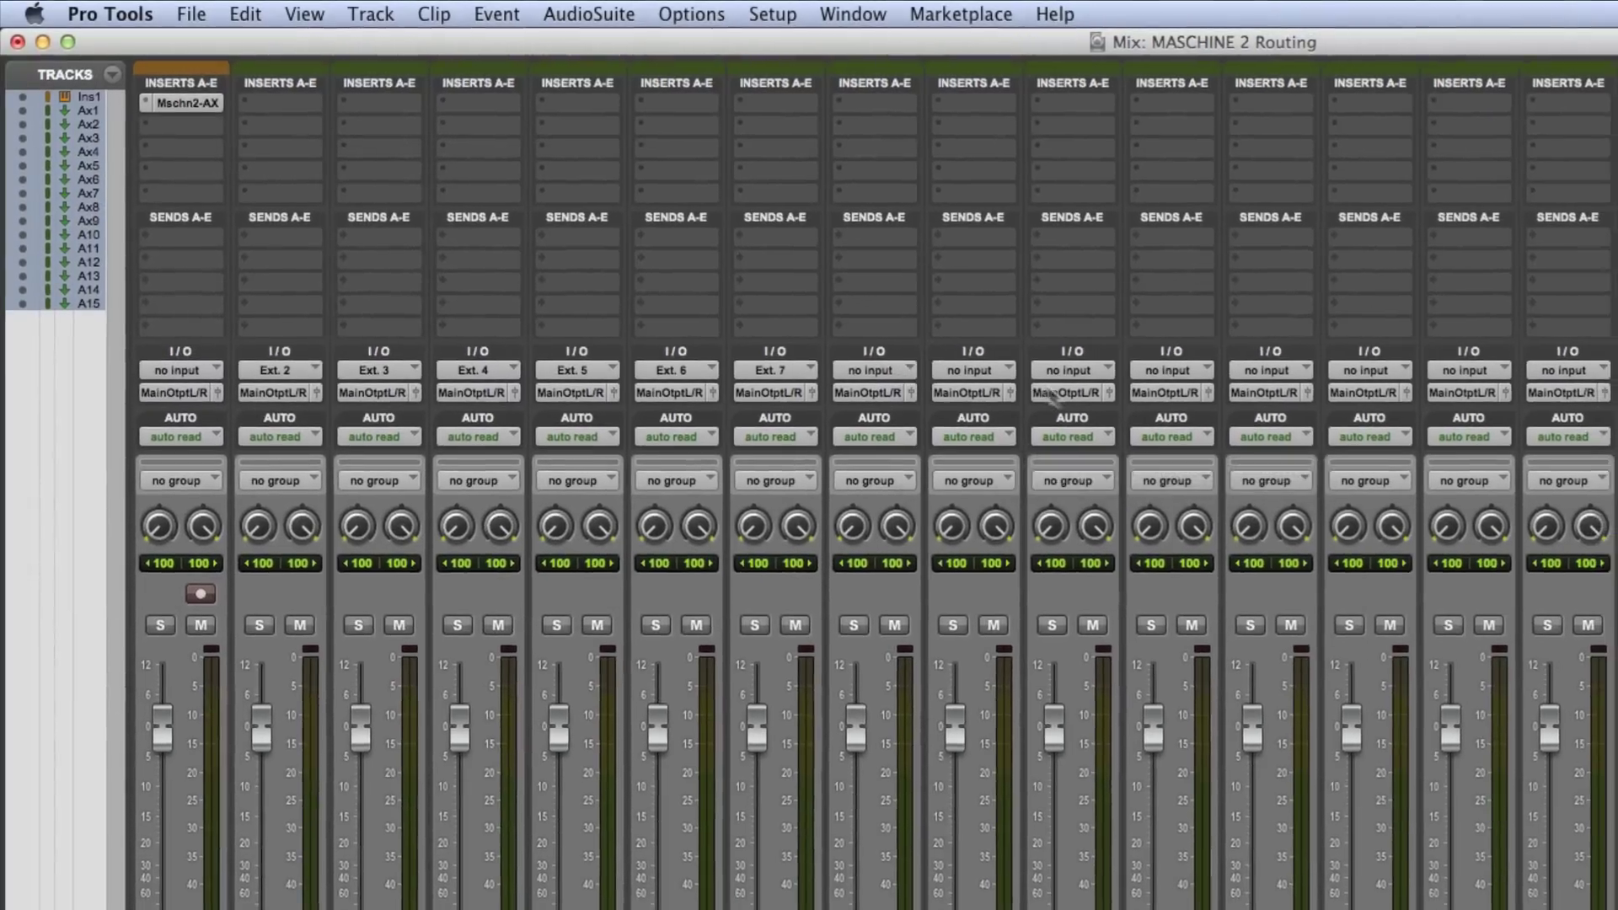
click(1024, 381)
mouse_move(1058, 459)
mouse_move(1324, 481)
click(1443, 581)
click(1055, 354)
mouse_move(1125, 442)
mouse_move(1340, 448)
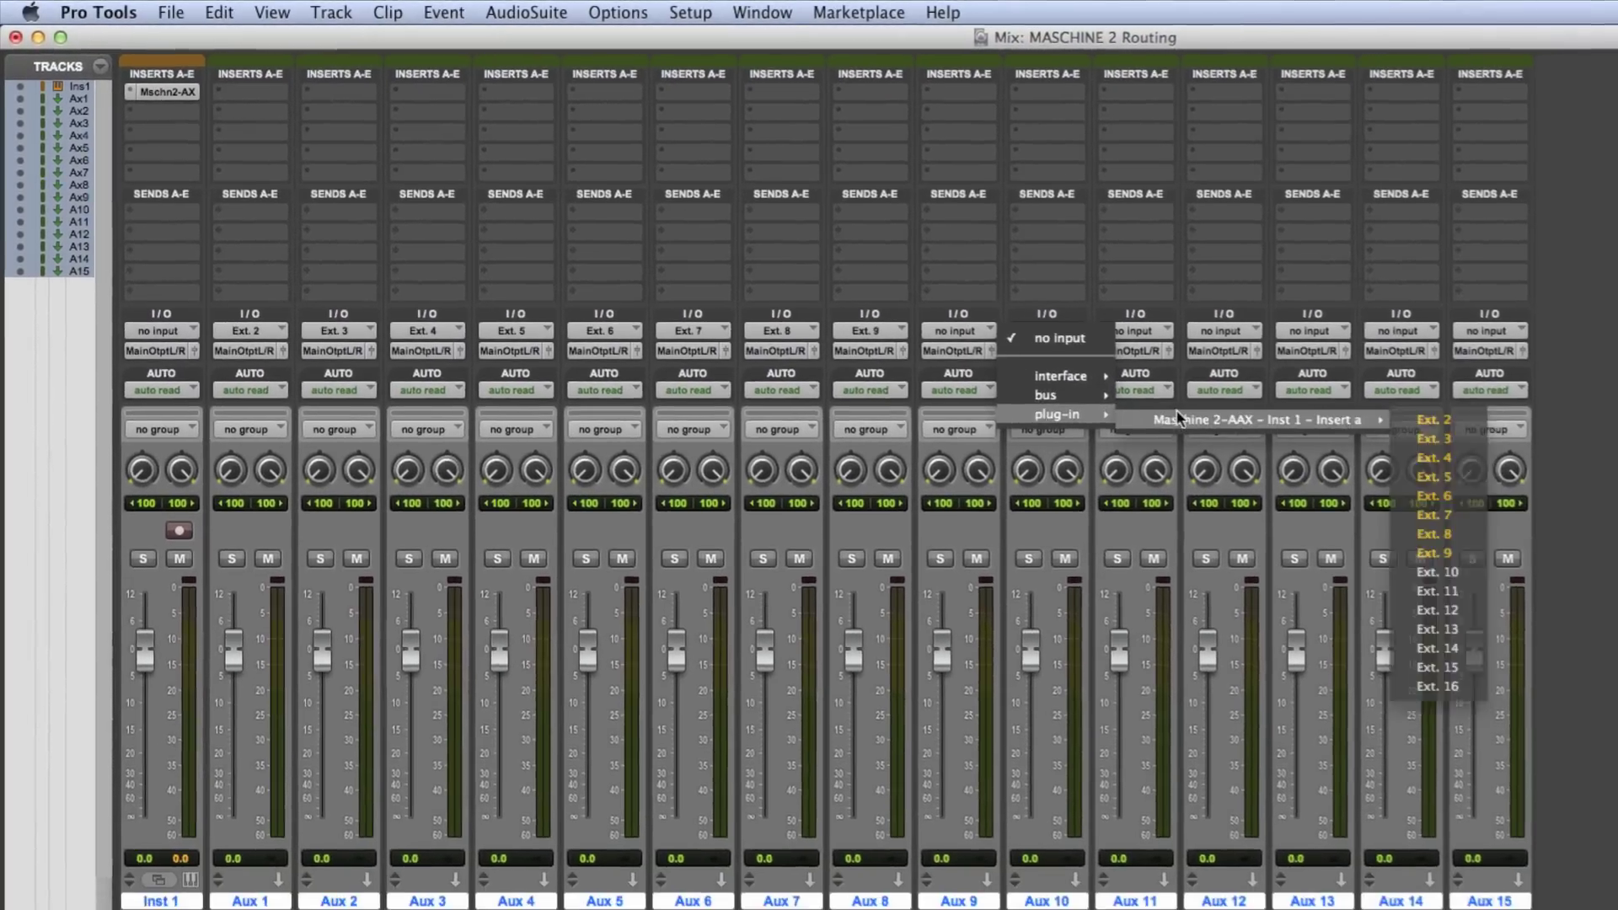
click(1533, 611)
Set the inputs of Aux 10–12 to Maschine outputs Ext. 11, 12 and 13.
click(1150, 354)
mouse_move(1041, 380)
mouse_move(1222, 384)
click(1361, 539)
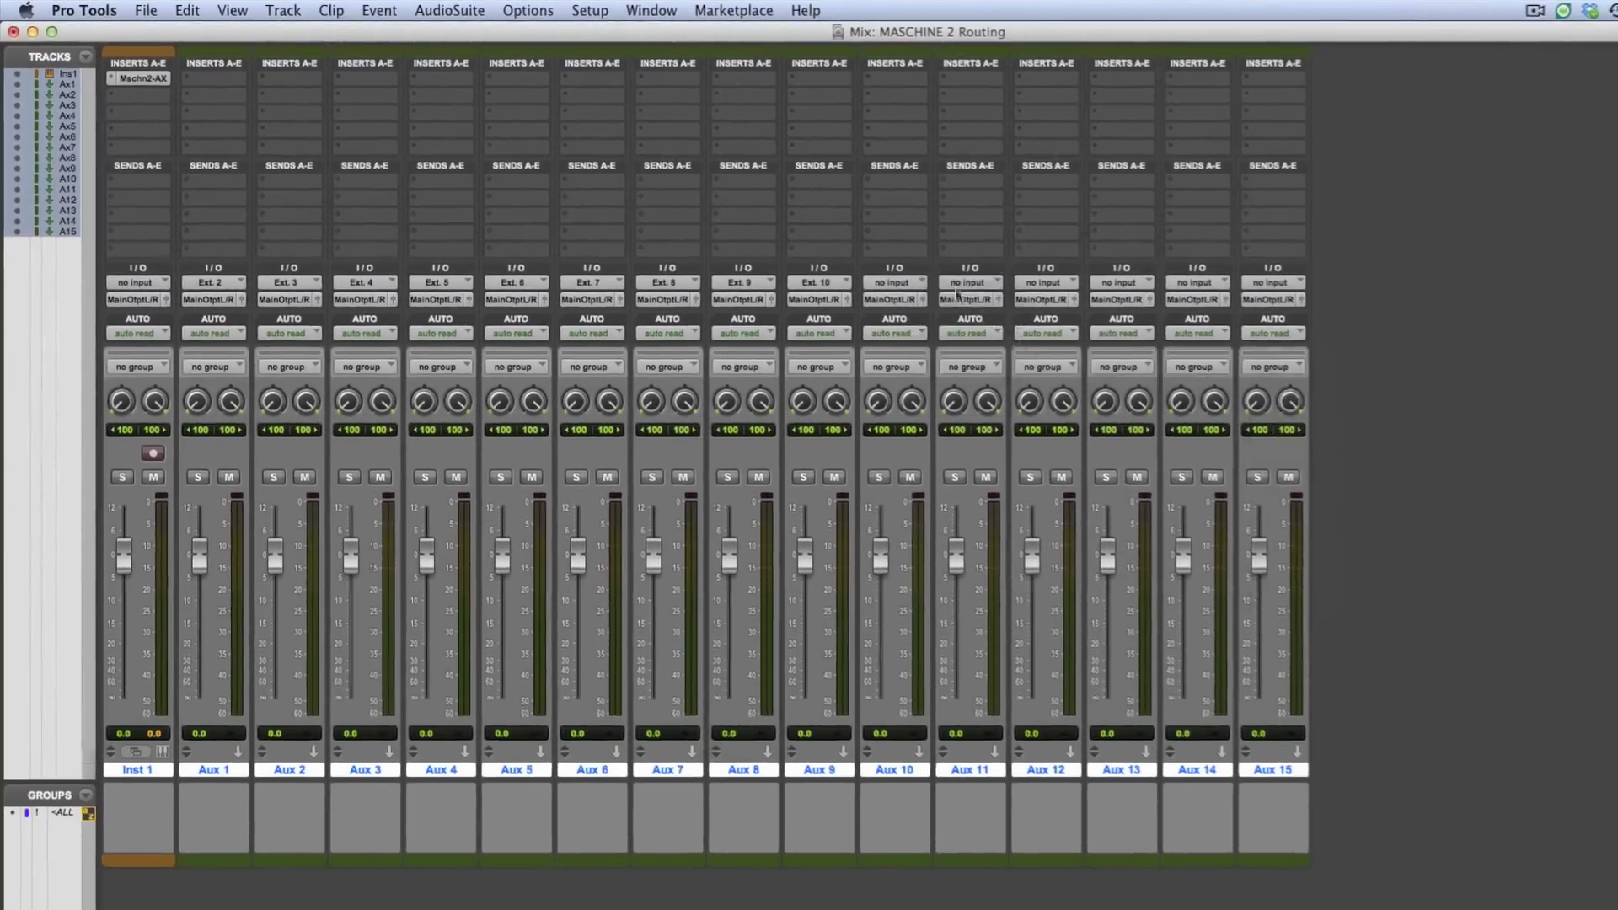
click(1042, 304)
mouse_move(1110, 379)
mouse_move(1295, 385)
click(1275, 494)
click(991, 267)
mouse_move(1051, 335)
mouse_move(1213, 339)
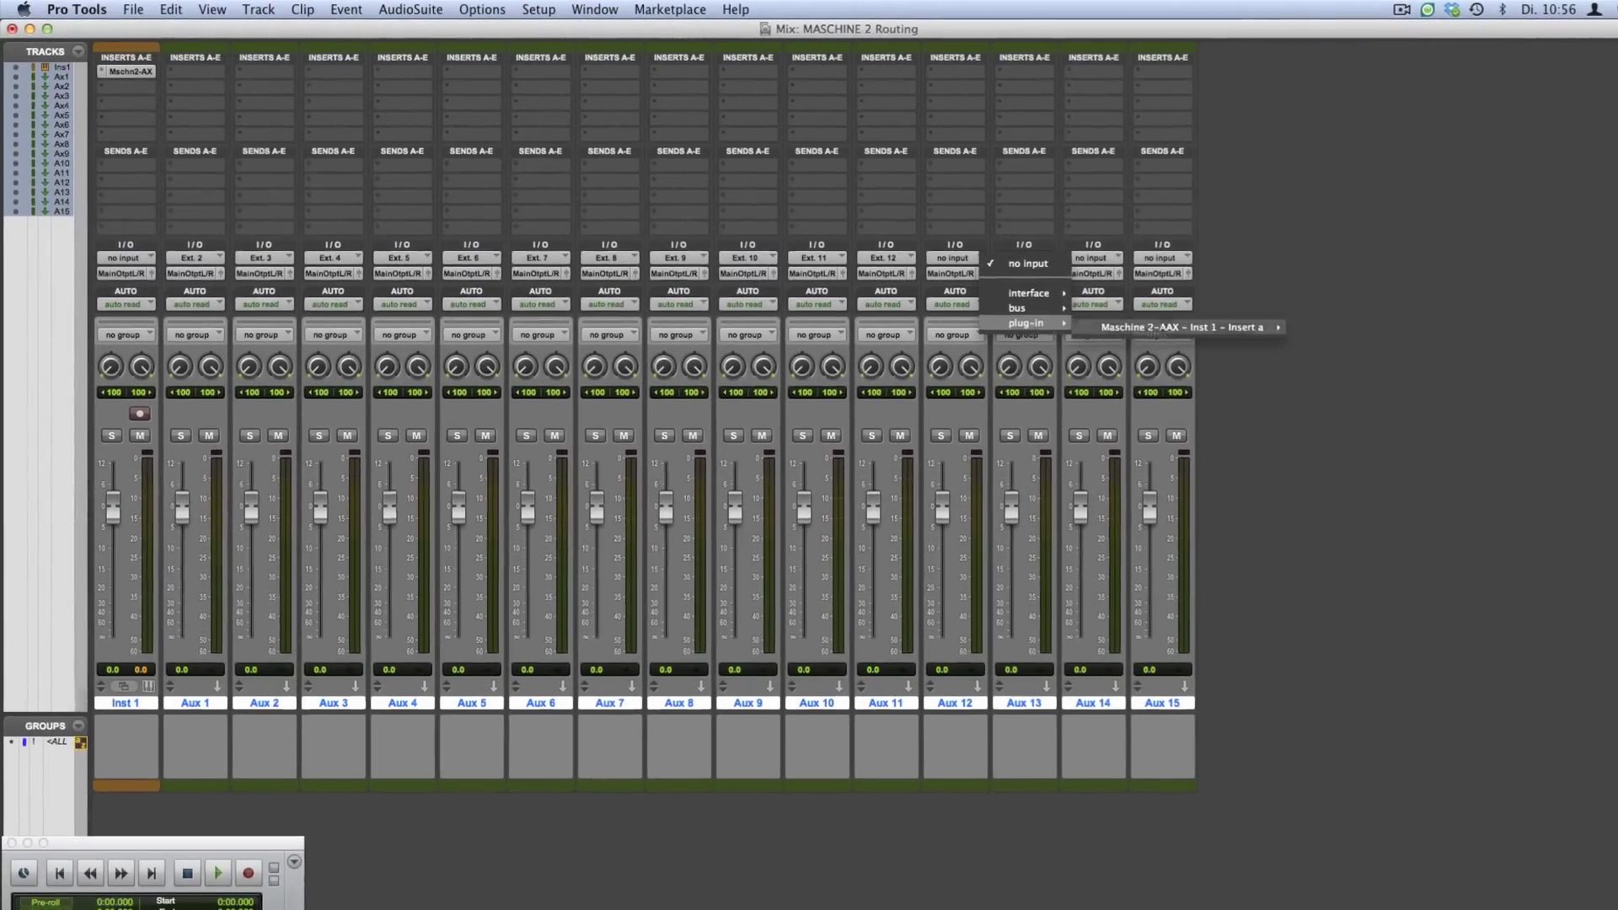
click(1343, 509)
Set the inputs of Aux 13 and 14 to Maschine outputs Ext. 14 and 15.
click(1062, 268)
mouse_move(1049, 322)
mouse_move(1197, 318)
click(1390, 516)
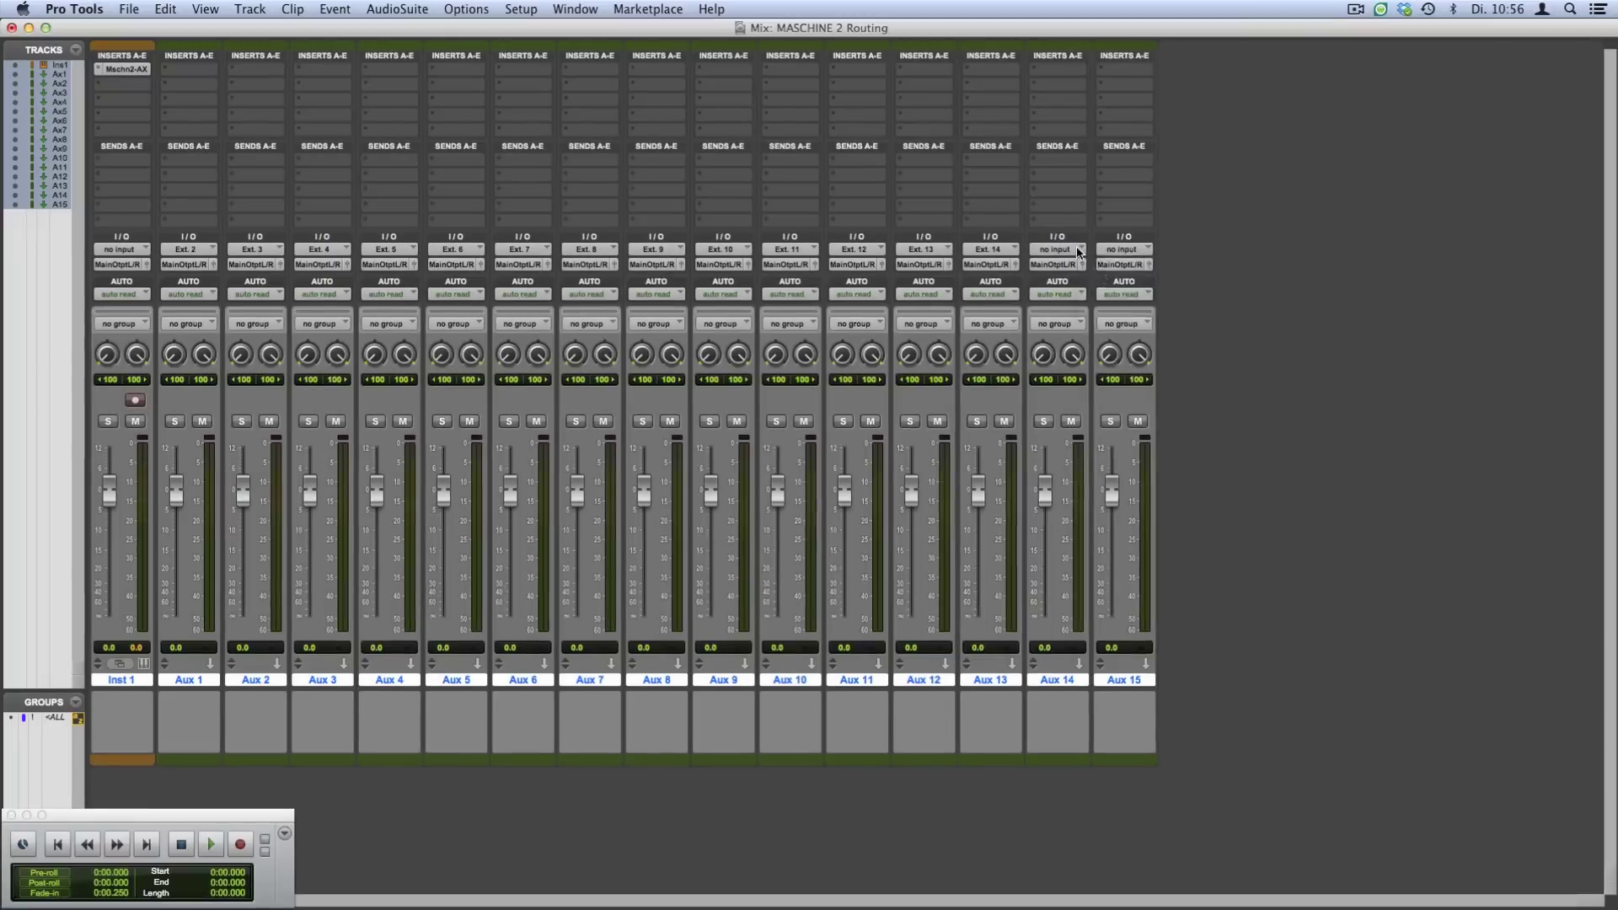
click(1066, 252)
mouse_move(1121, 316)
mouse_move(1264, 318)
click(1117, 249)
Set Aux 15's input to Maschine Ext. 16 and start playback to see signal on the auxes.
mouse_move(1191, 312)
mouse_move(1340, 316)
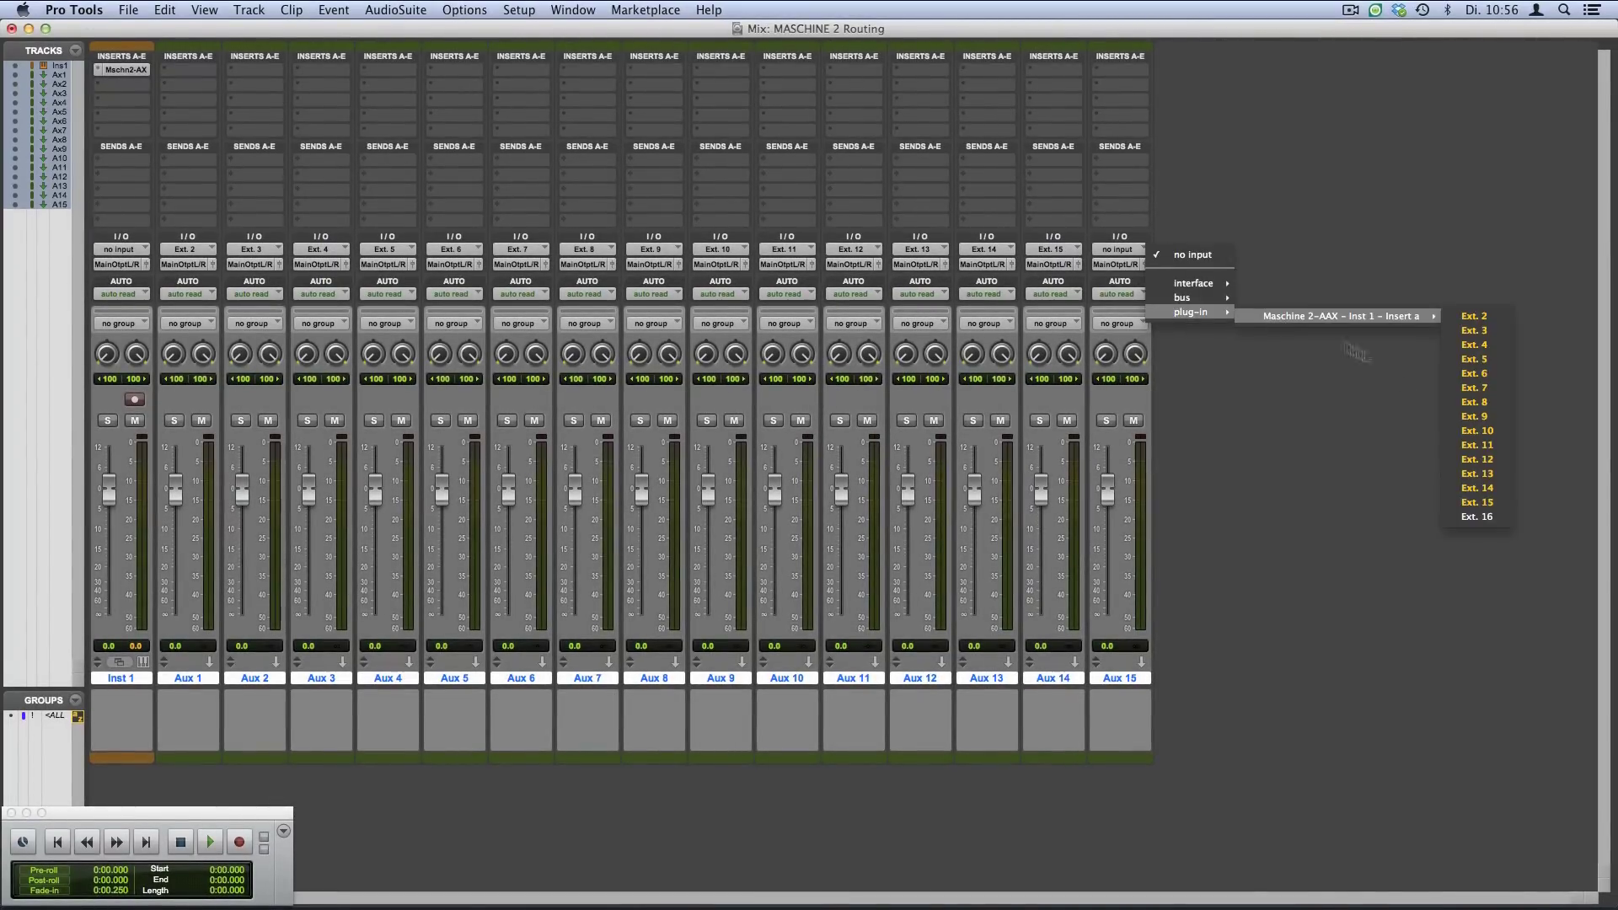
click(1469, 518)
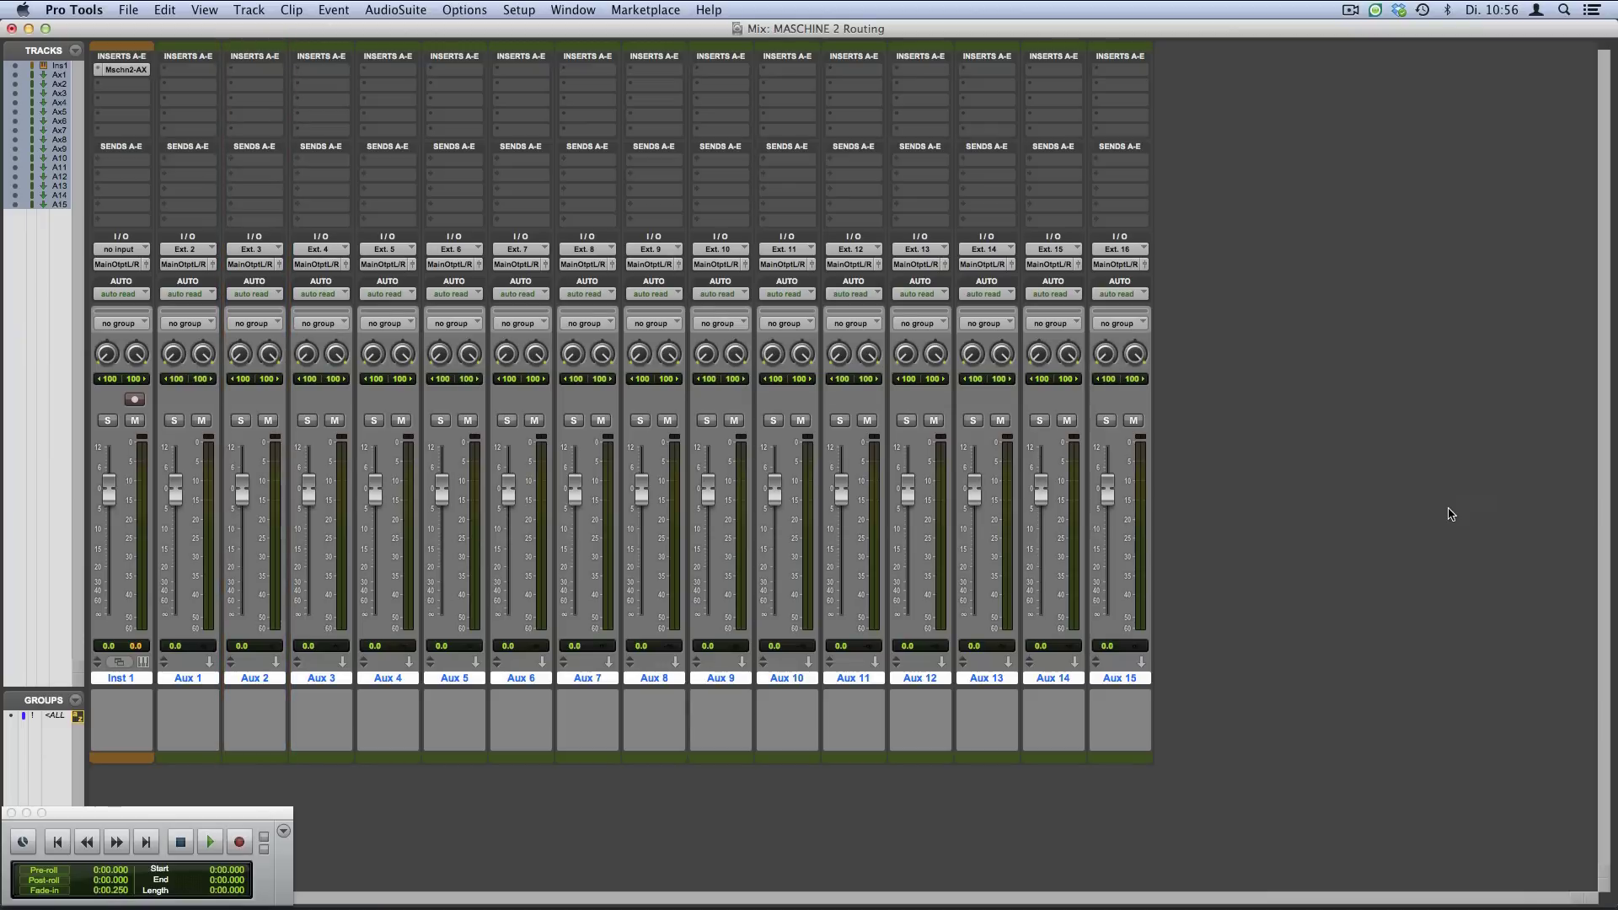
key(space)
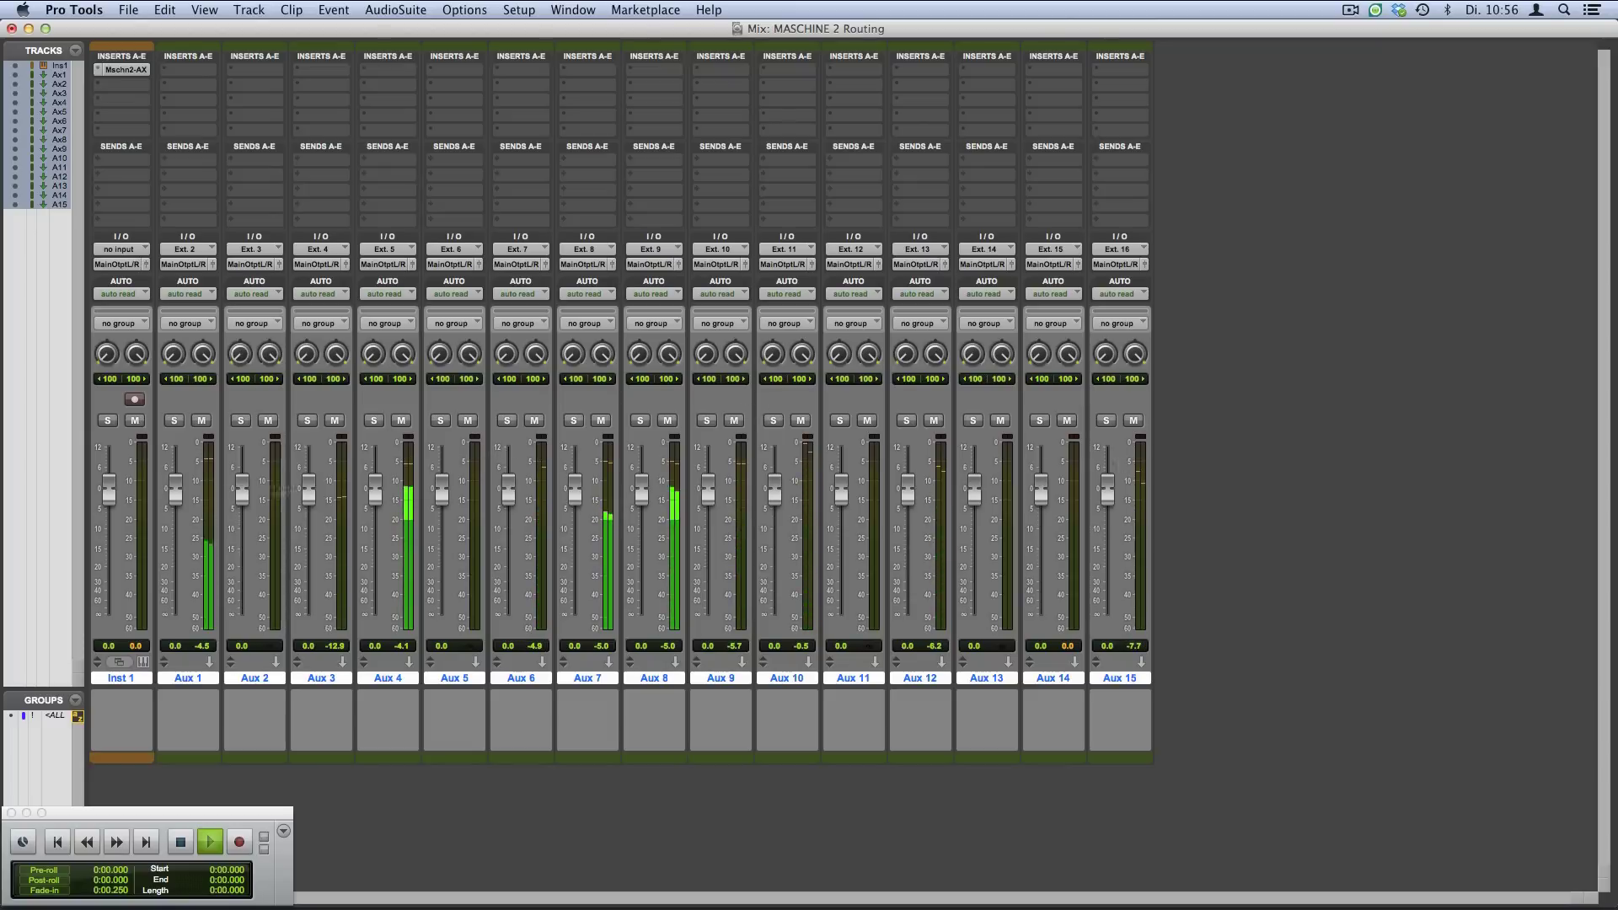
click(175, 422)
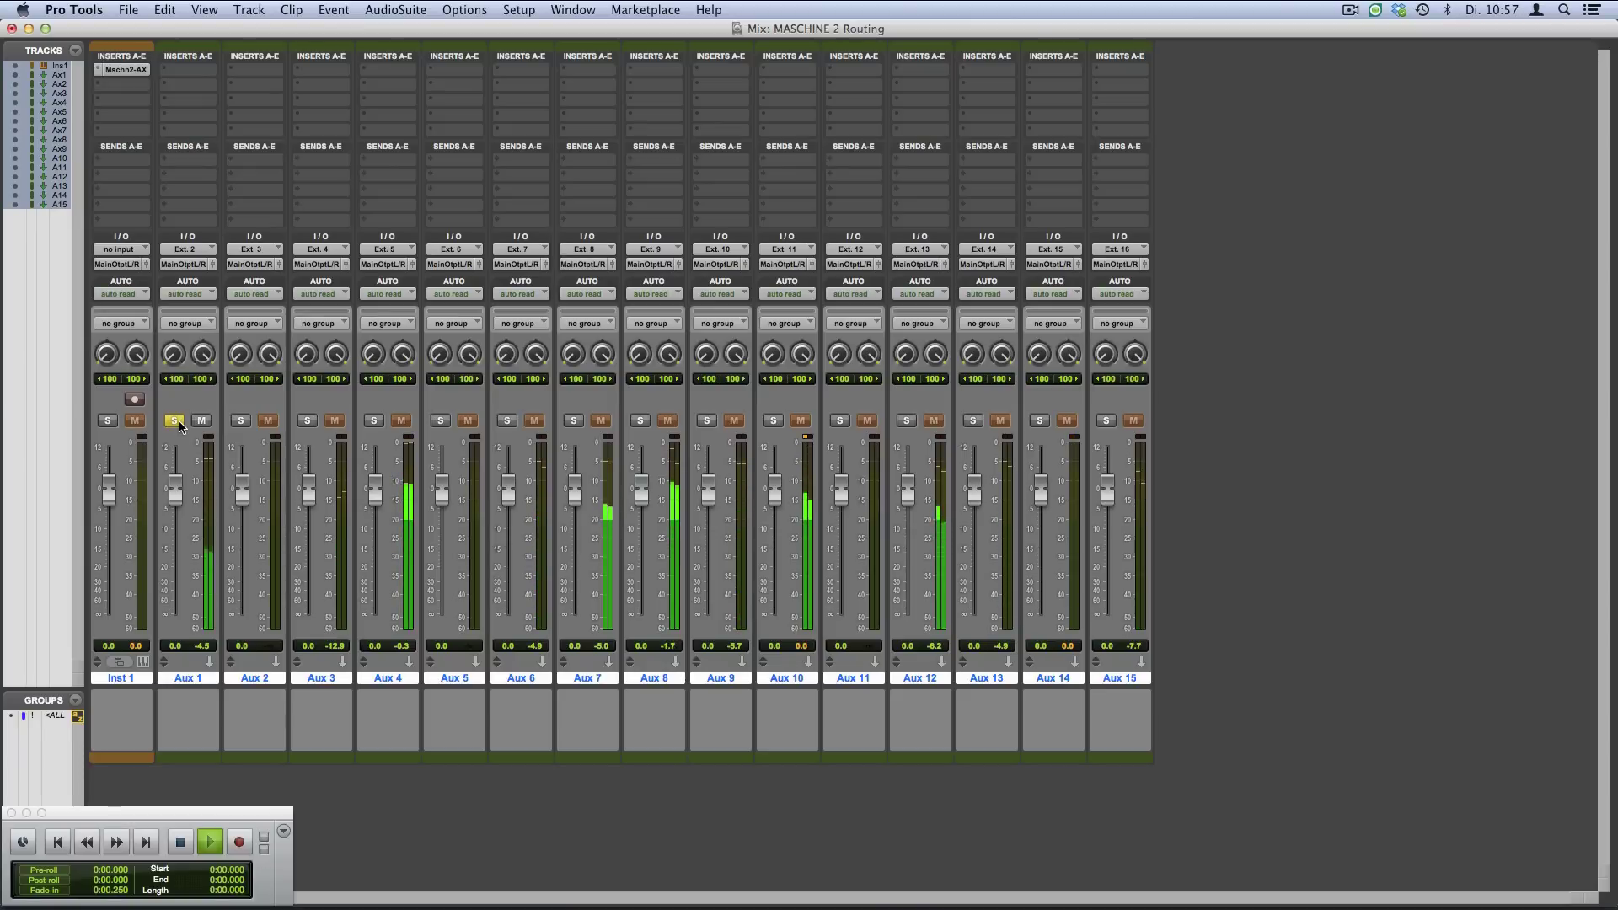
click(179, 424)
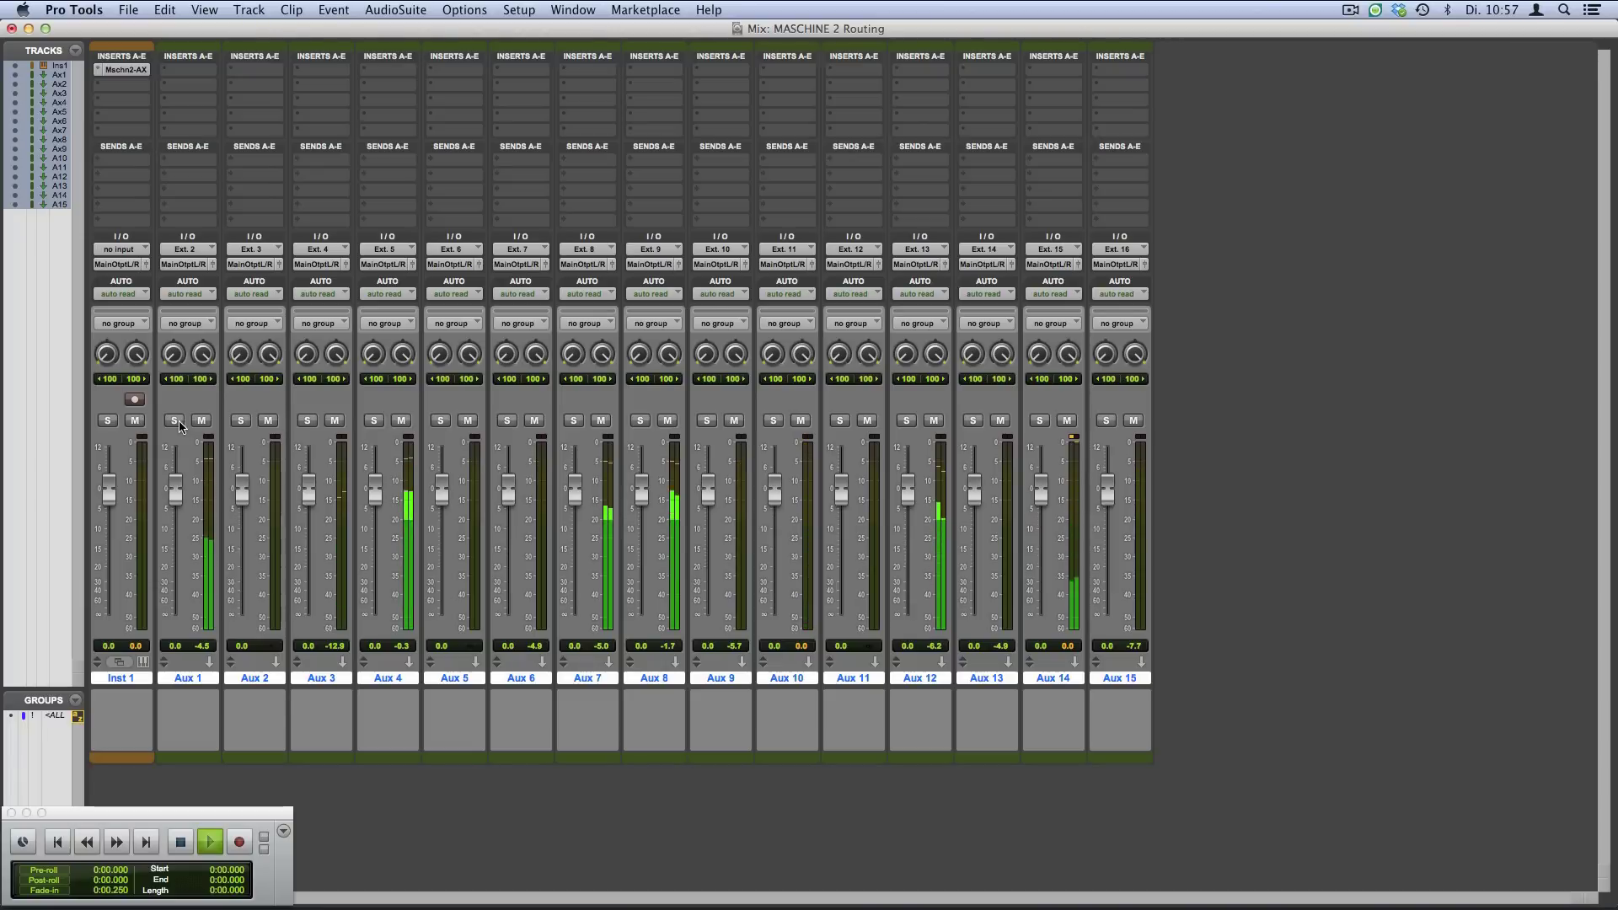
Insert D-Verb (stereo) from multichannel plug-in > Reverb in Aux 1's first insert slot.
click(193, 72)
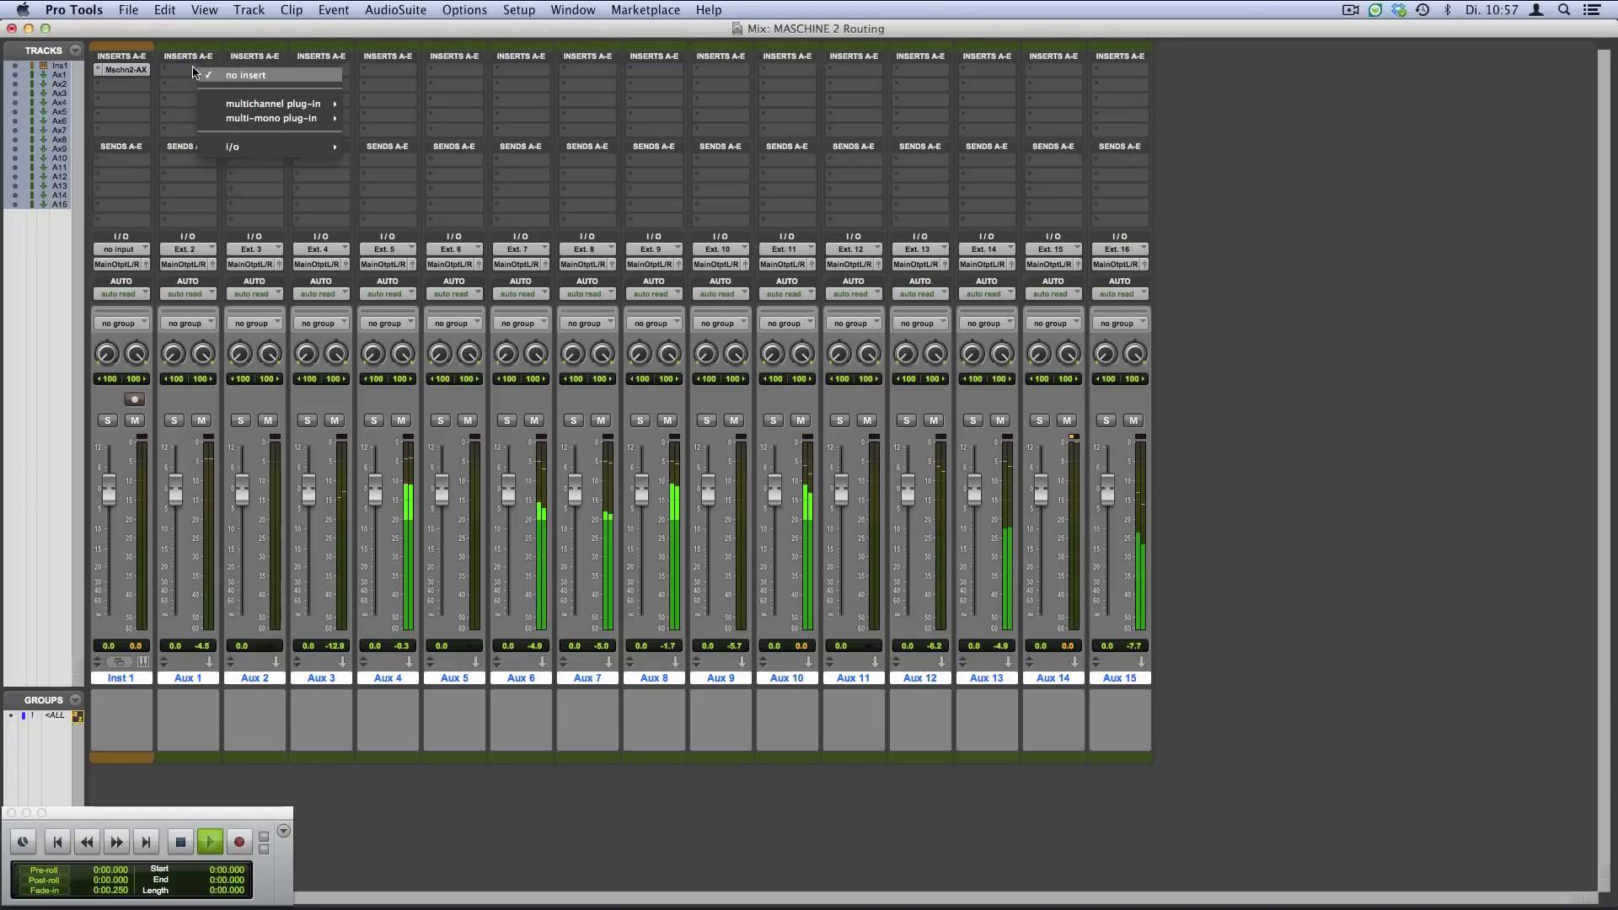
mouse_move(274, 104)
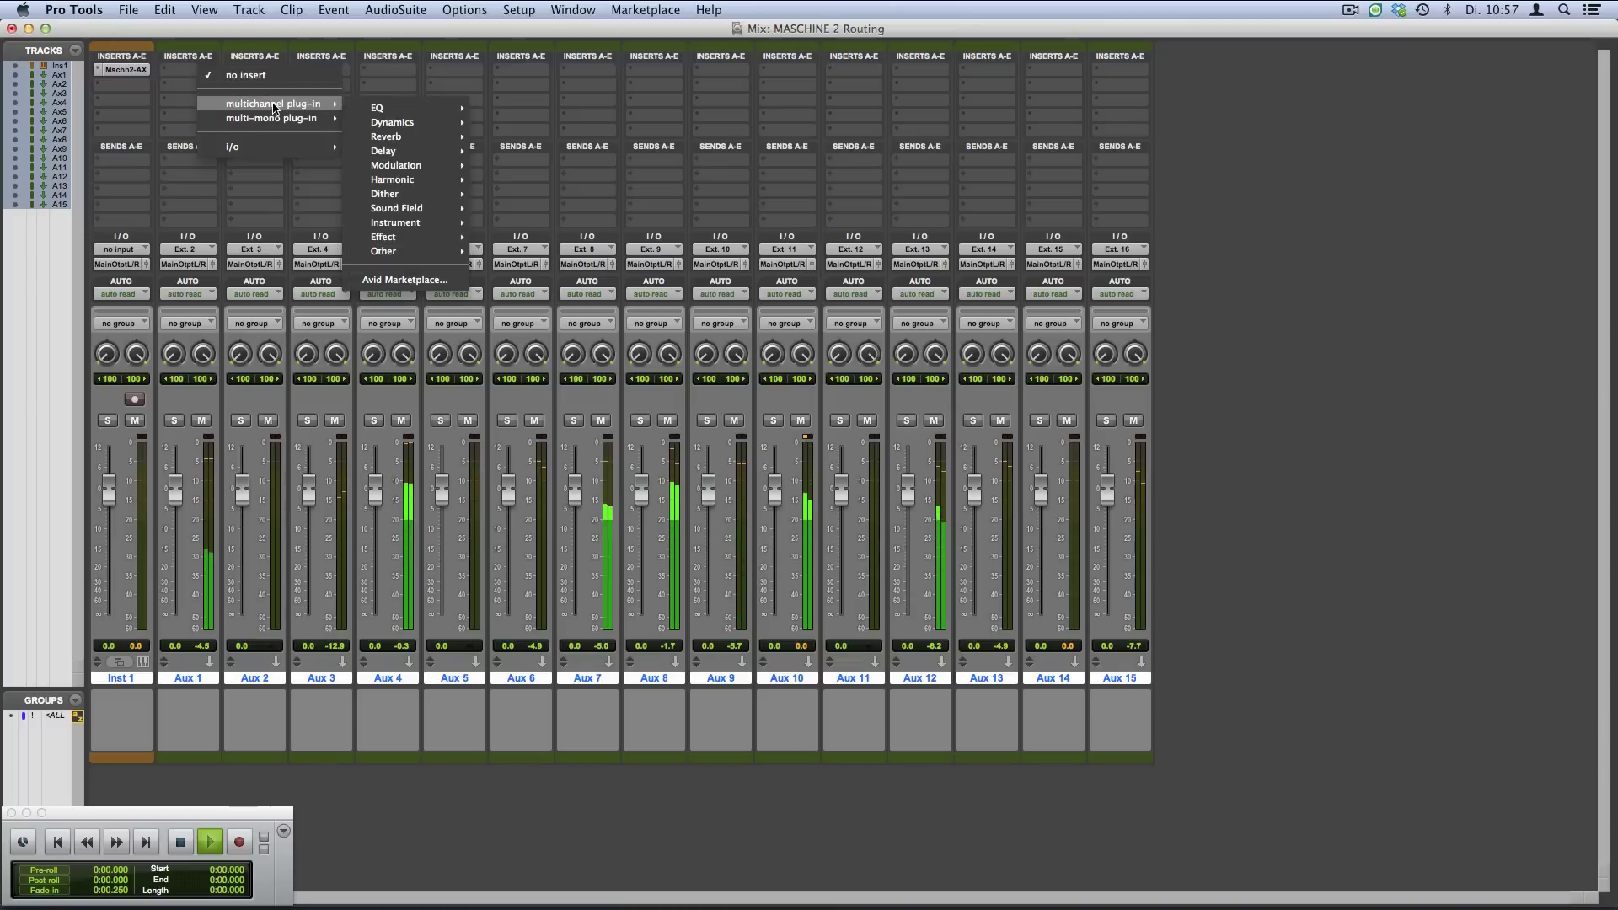
mouse_move(384, 138)
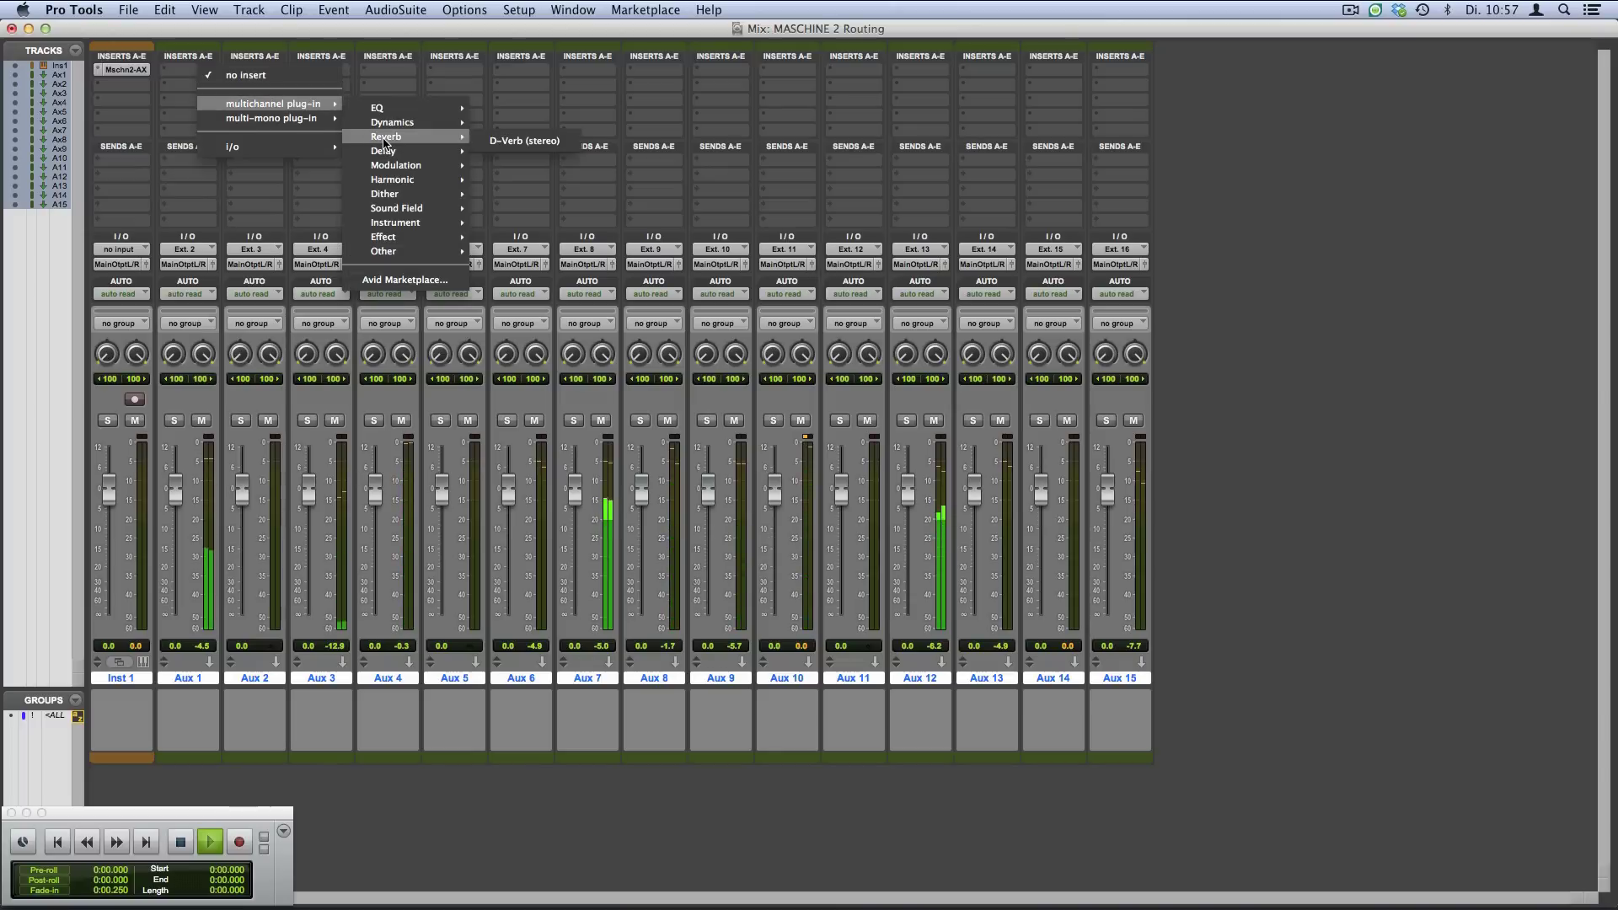
click(512, 141)
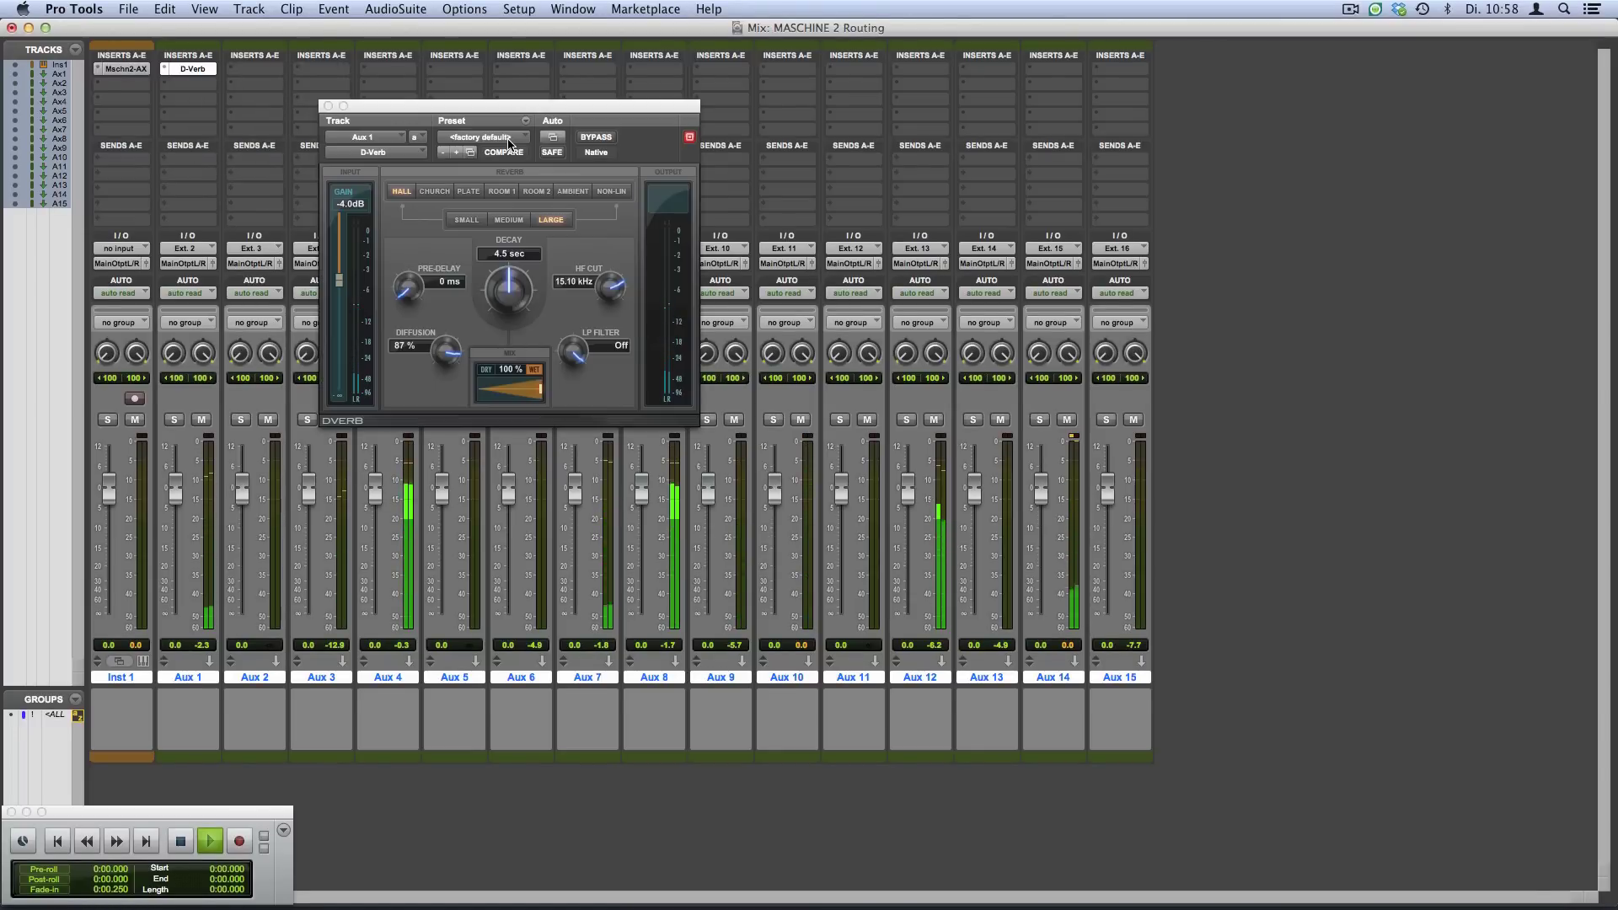